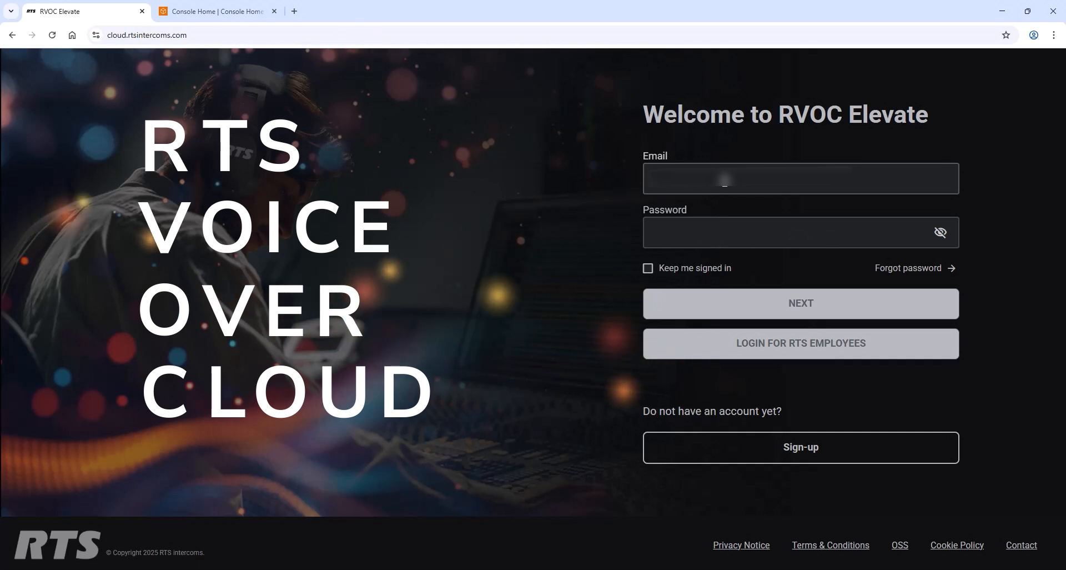
Step: Enter the account e-mail and sign in to RVOC Elevate
type("...")
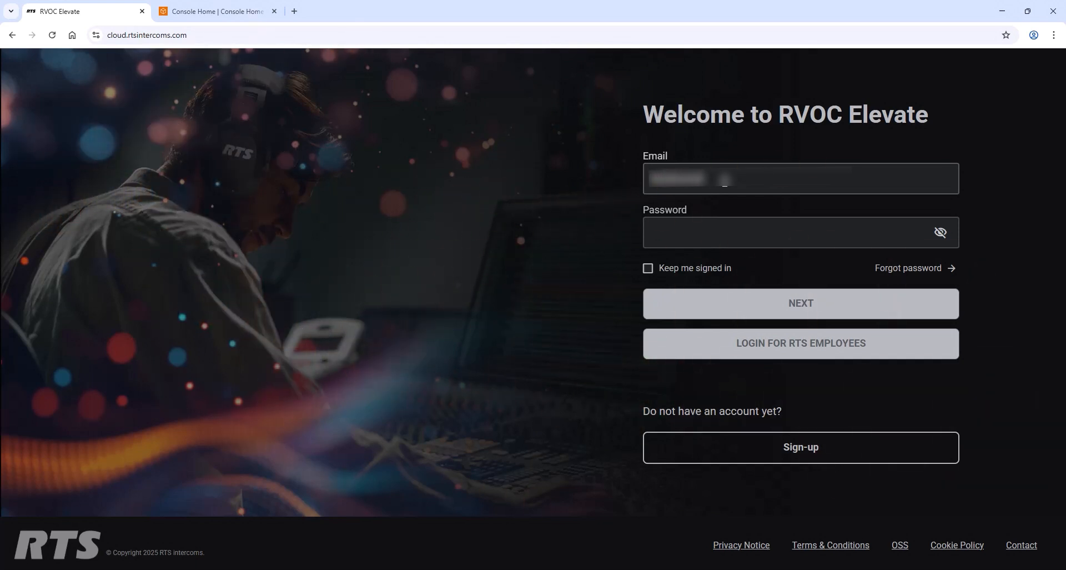
type("...")
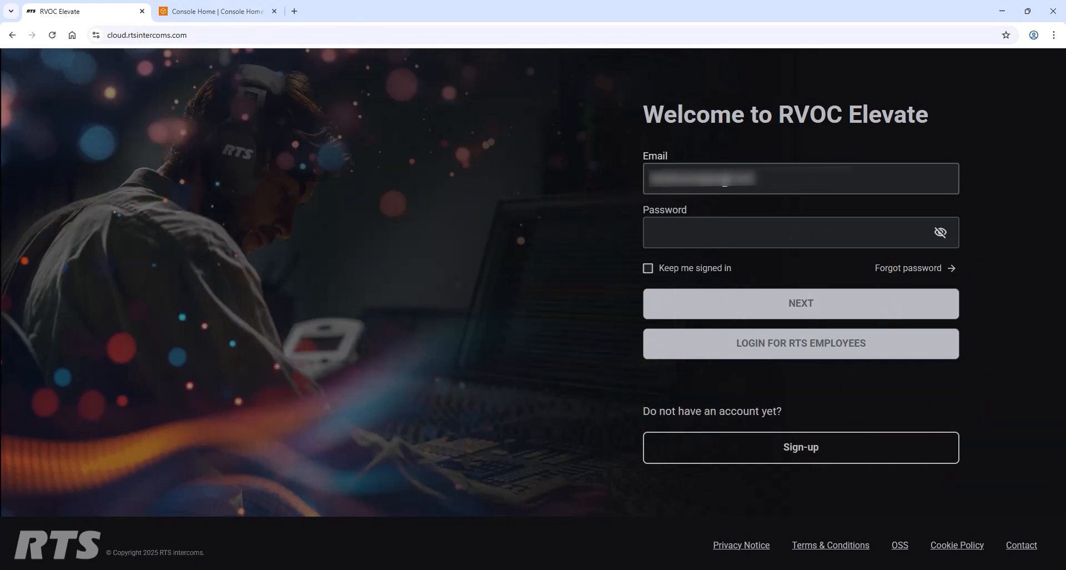
key("Tab")
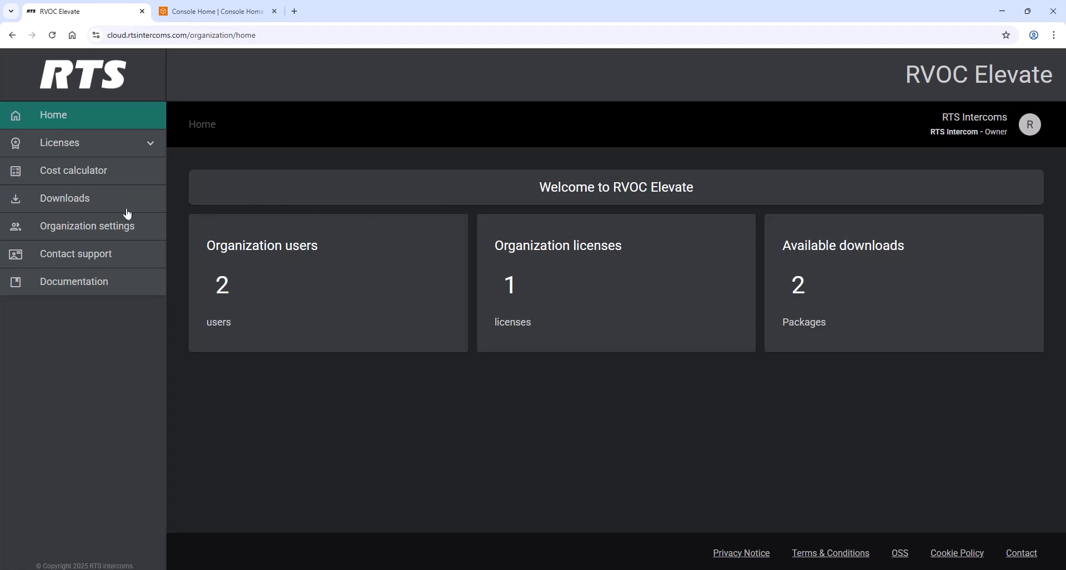
Step: Download the Standard package of version 1.1.2 from the Downloads page
left_click(86, 206)
left_click(342, 230)
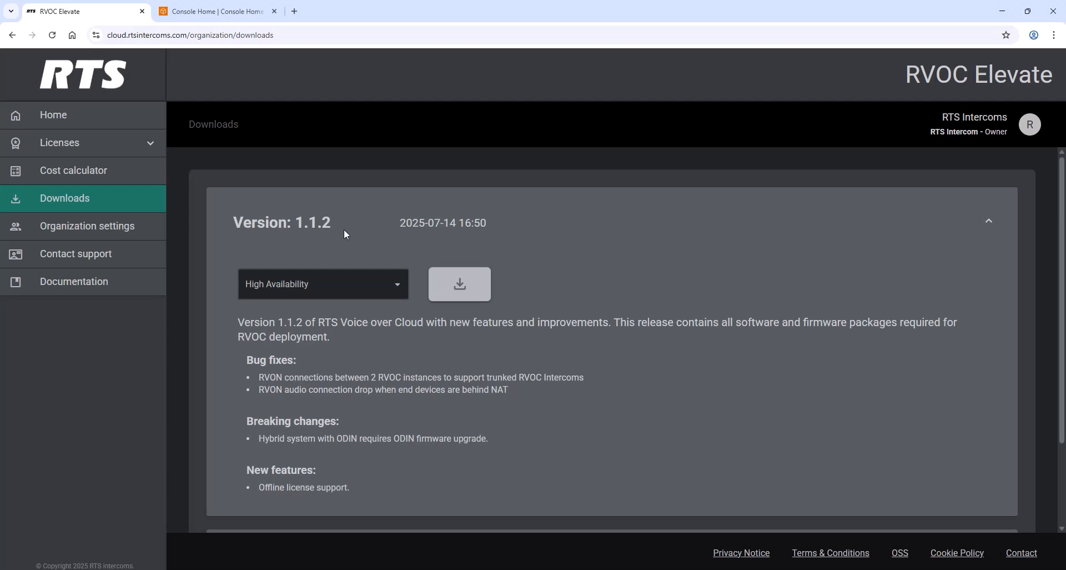
left_click(397, 283)
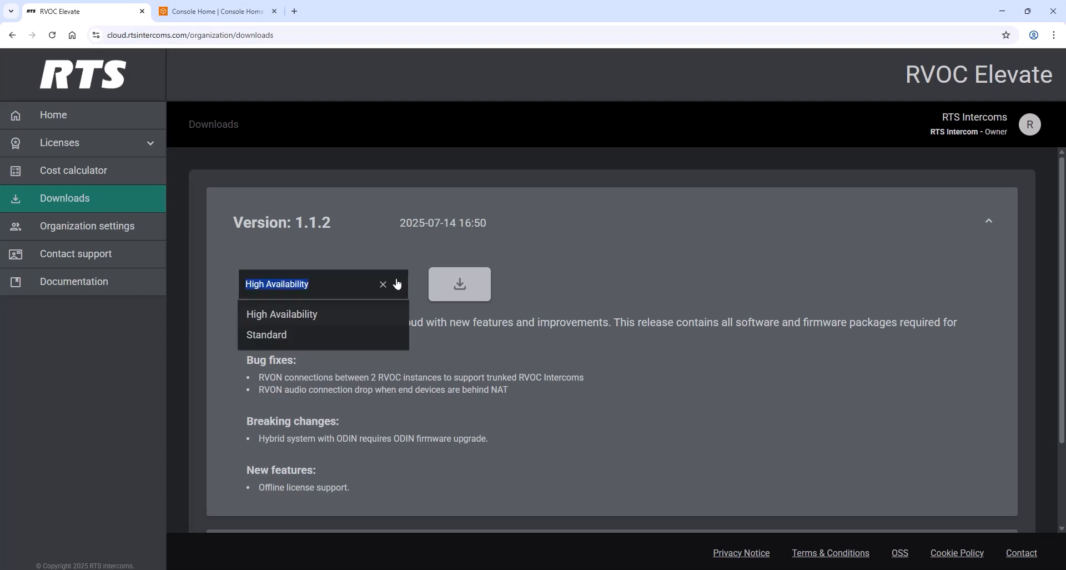
left_click(354, 332)
left_click(461, 301)
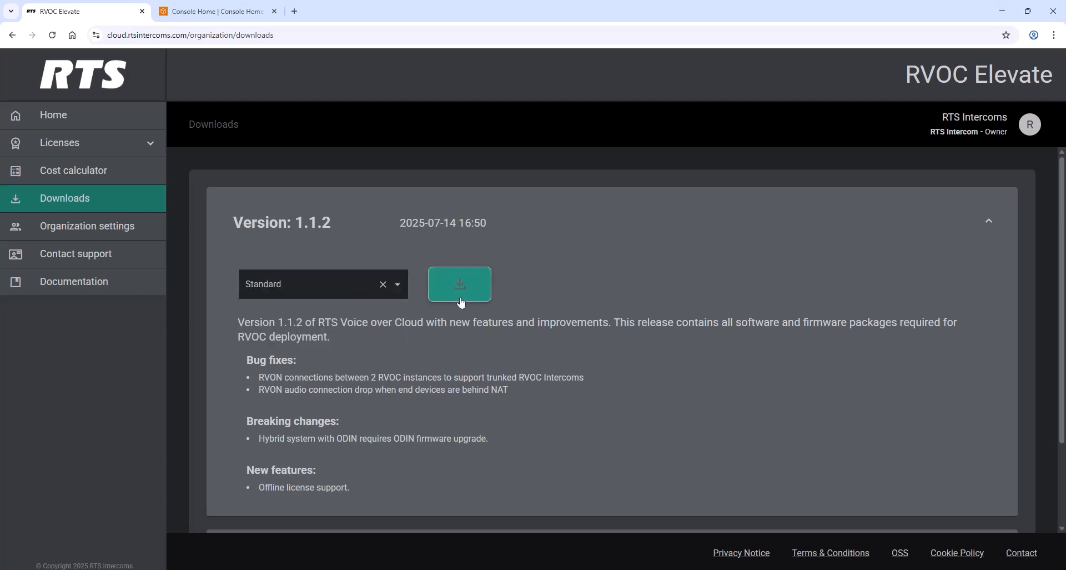
left_click(460, 298)
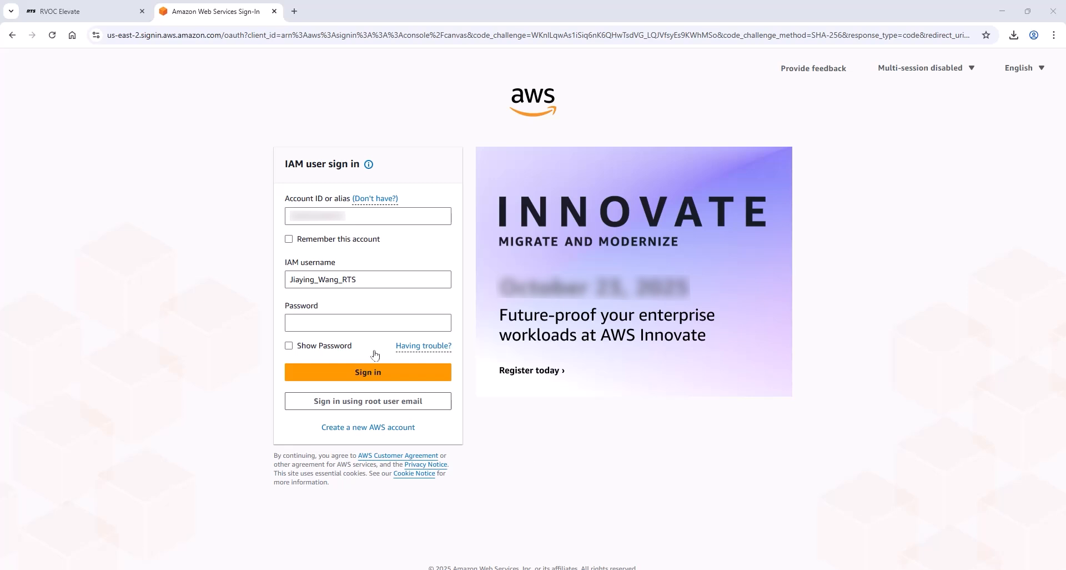
Step: Enter the IAM user password and sign in to the AWS console
left_click(335, 326)
type("•••••••••••••")
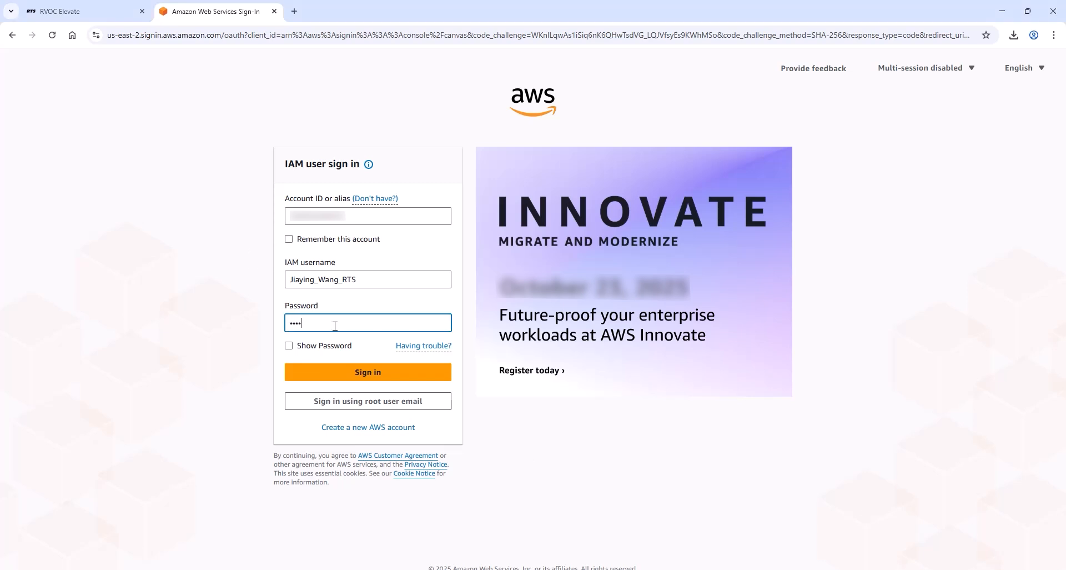
key("Return")
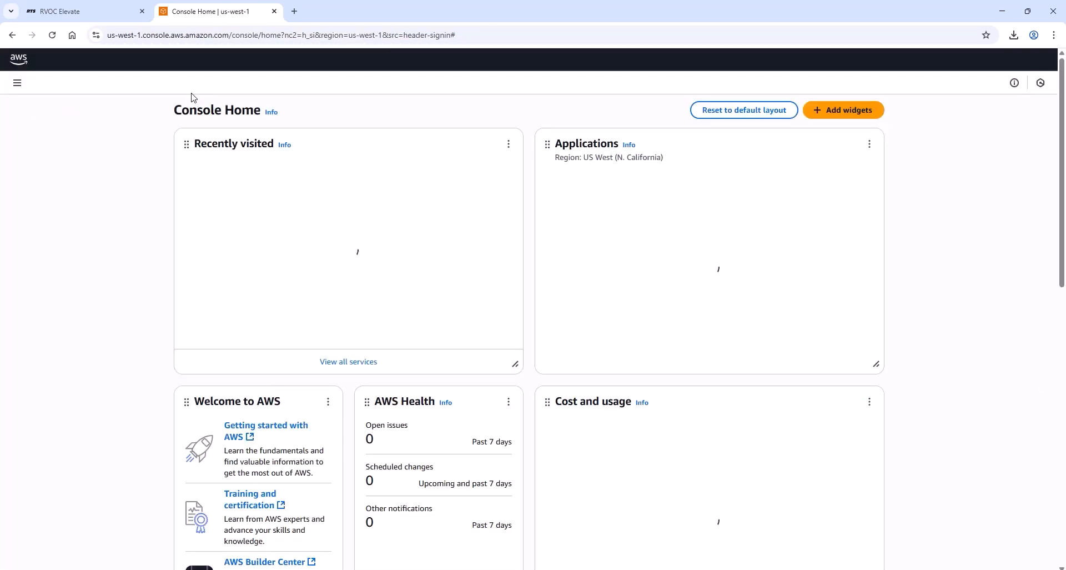
Step: Start creating a VPC with the VPC-and-more option and set the number of Availability Zones to 1
left_click(214, 170)
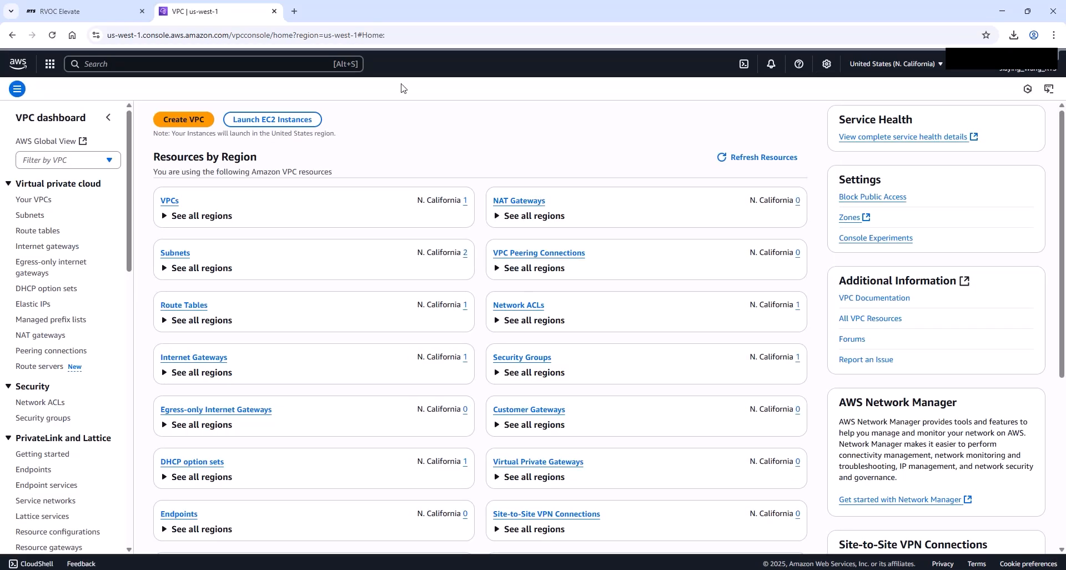
left_click(176, 119)
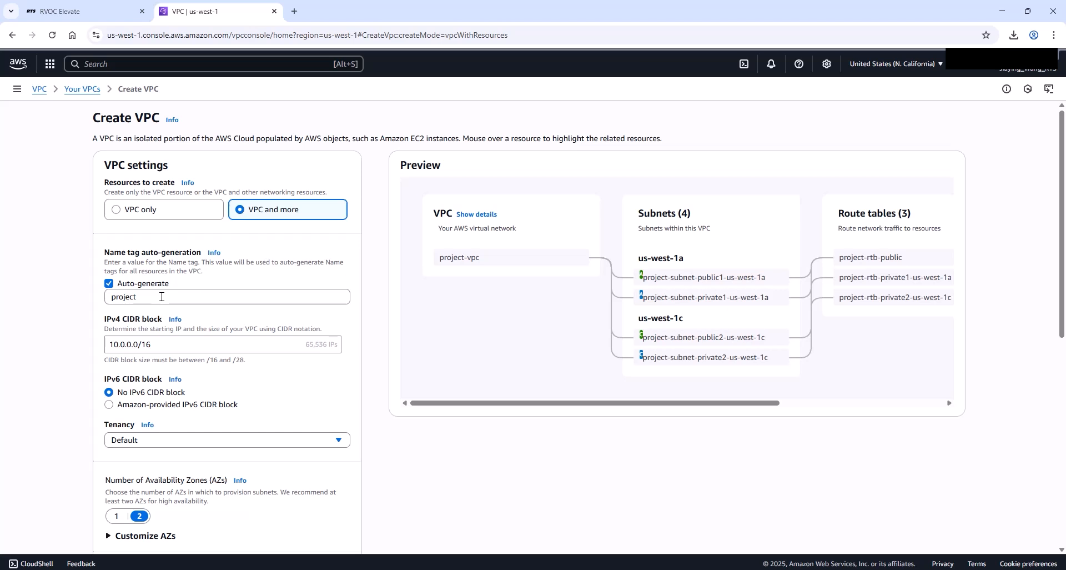
scroll(161, 296, "down", 1)
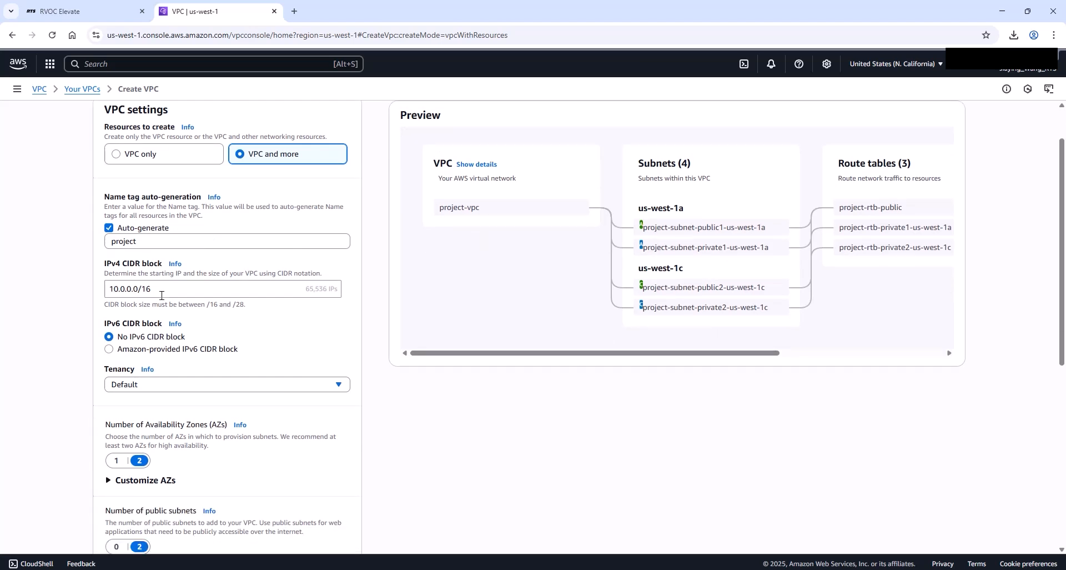
scroll(165, 290, "down", 3)
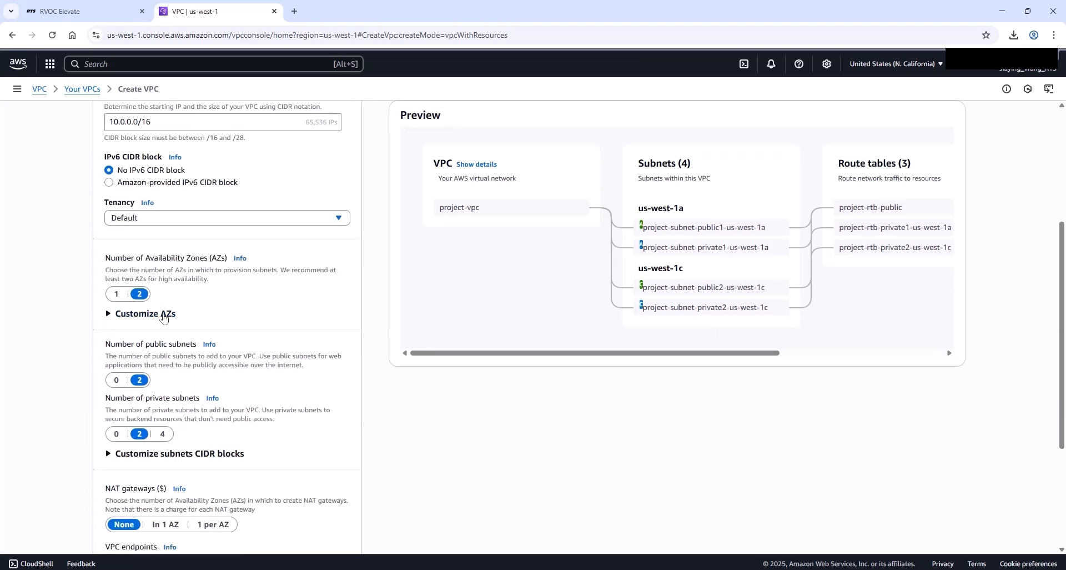
left_click(115, 298)
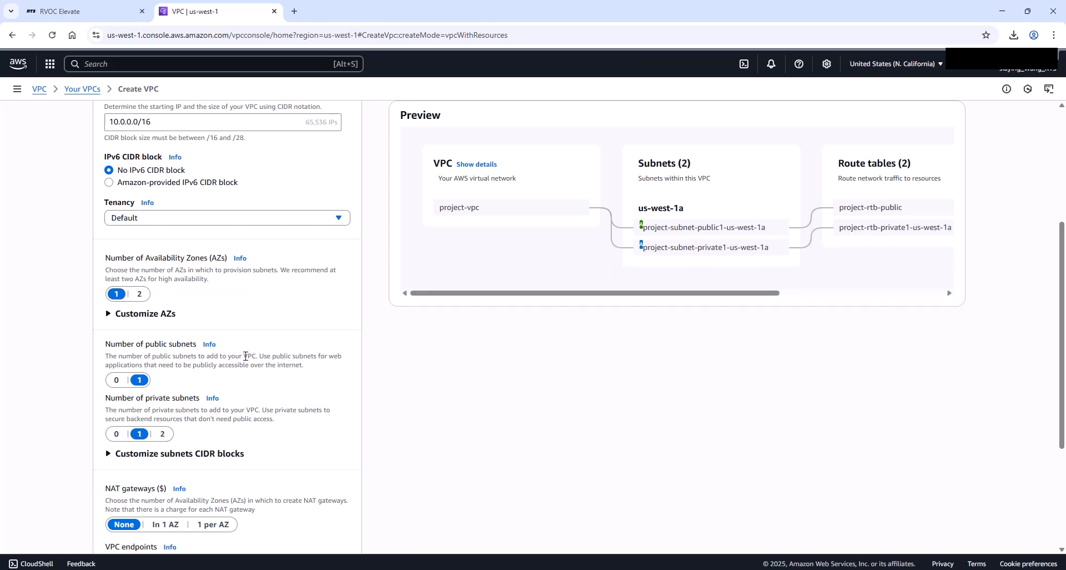
Step: Set NAT gateways to In 1 AZ and create the VPC
scroll(245, 355, "down", 1)
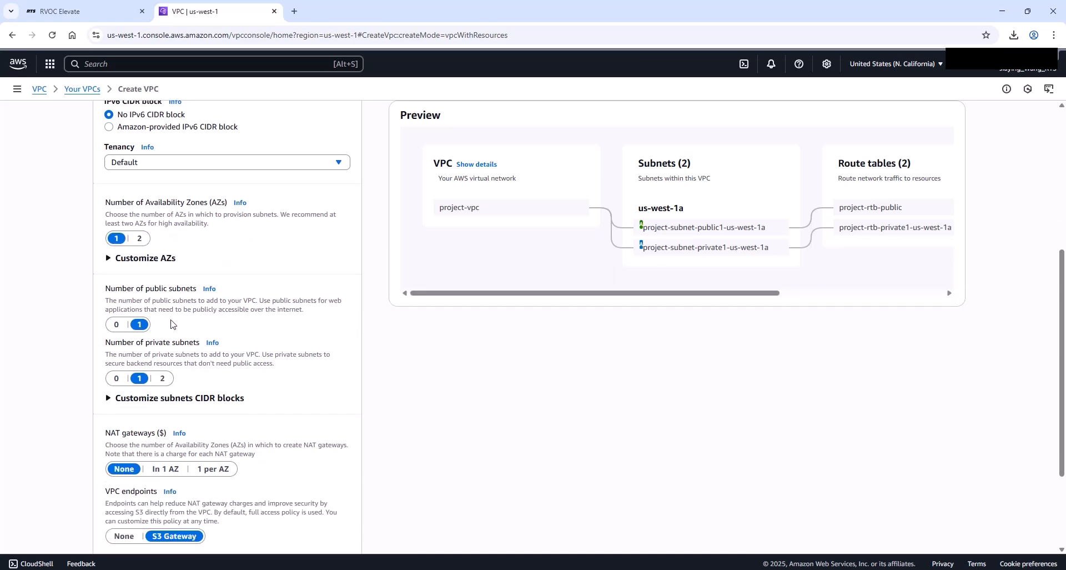
scroll(185, 381, "down", 2)
left_click(163, 359)
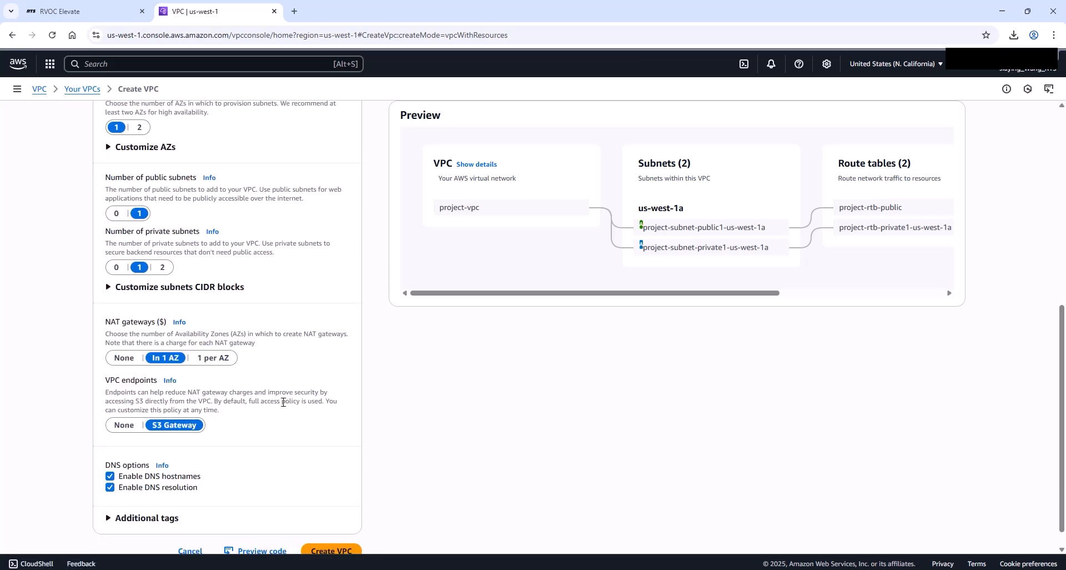
scroll(283, 401, "down", 1)
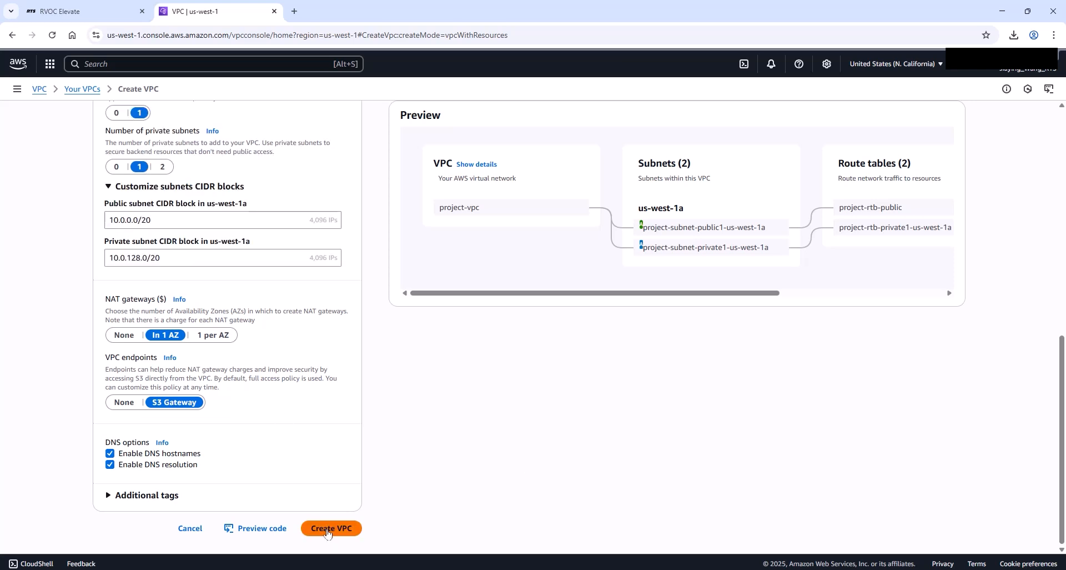
left_click(327, 532)
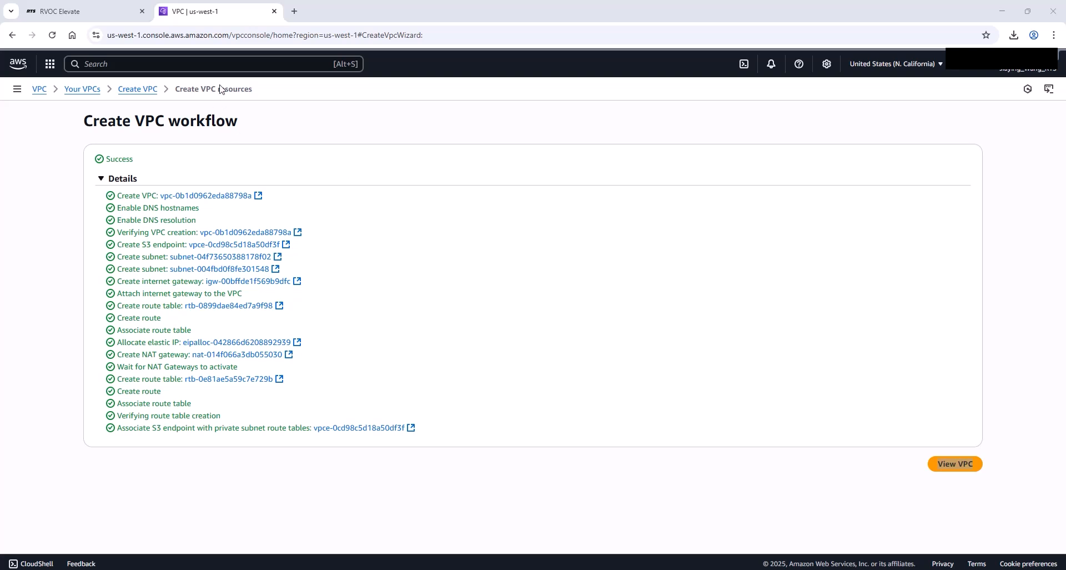
Step: Search for the S3 service and open it
left_click(219, 65)
type("s3")
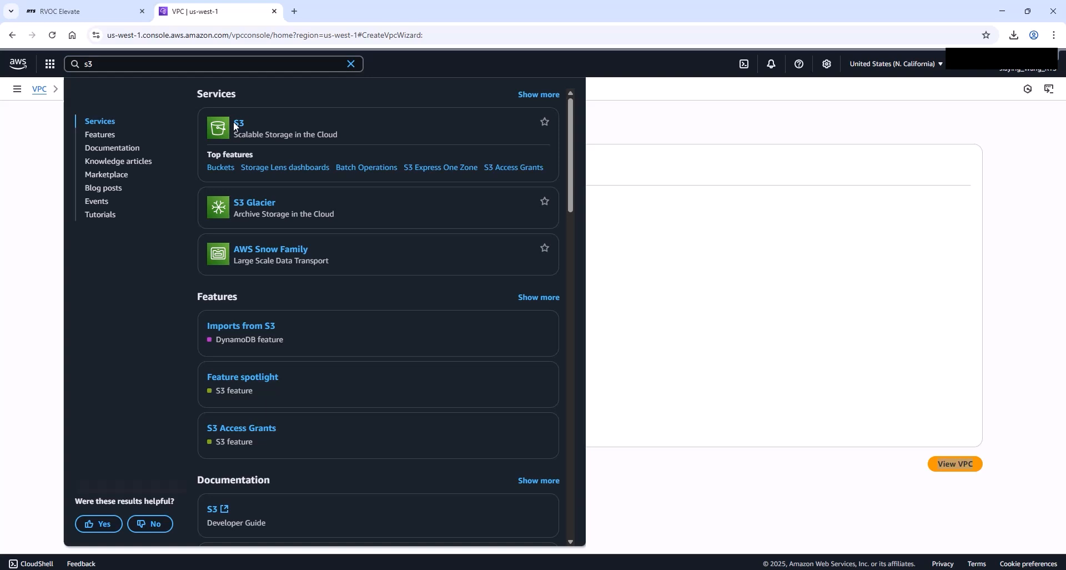
left_click(235, 124)
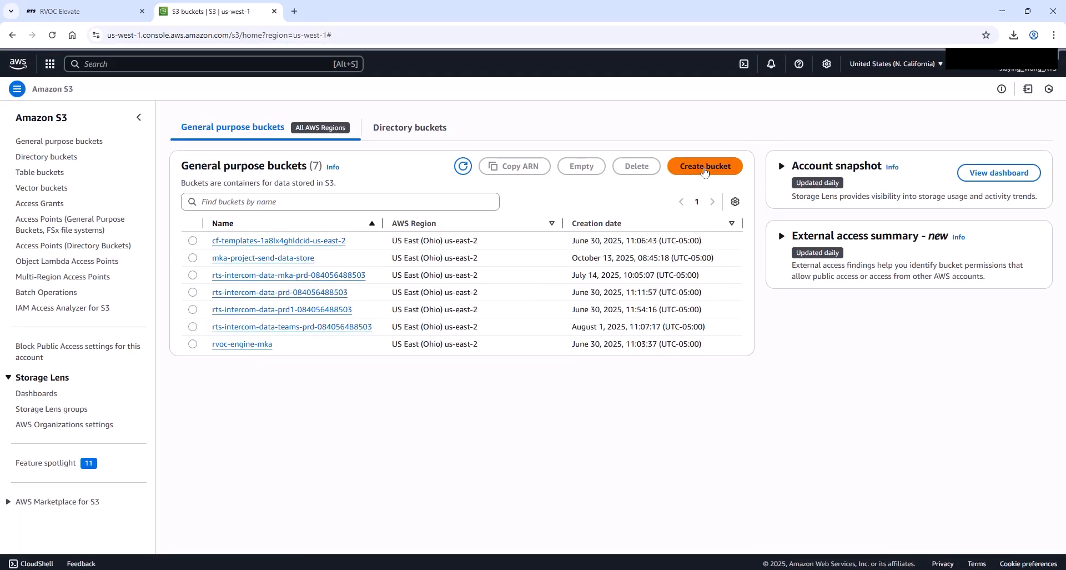
Step: Create a general purpose bucket named rts-rvoc-training-video with default settings and open it
left_click(705, 167)
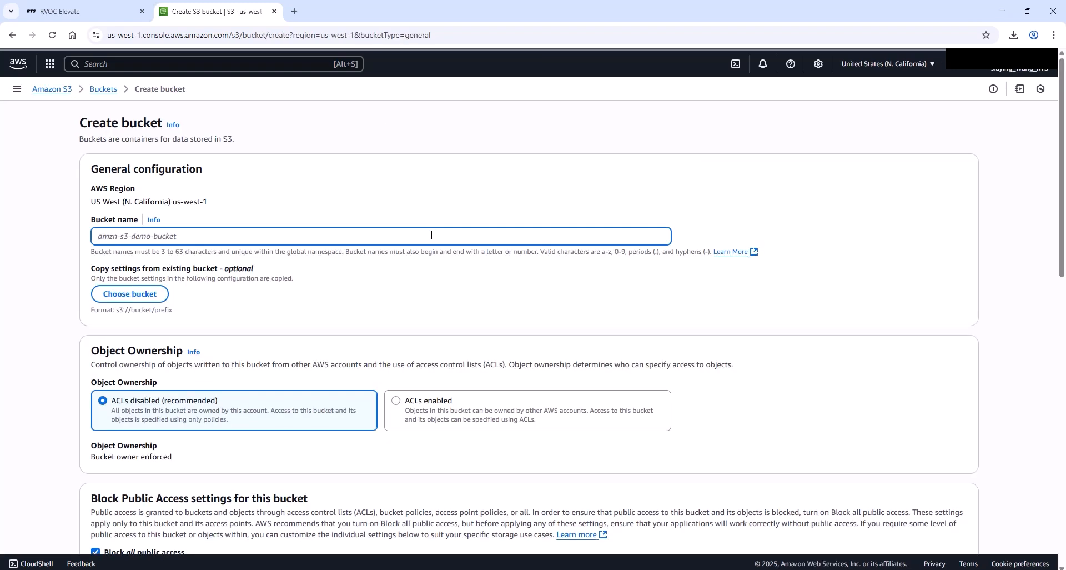
type("rts-rvoc-training-video")
scroll(584, 317, "down", 6)
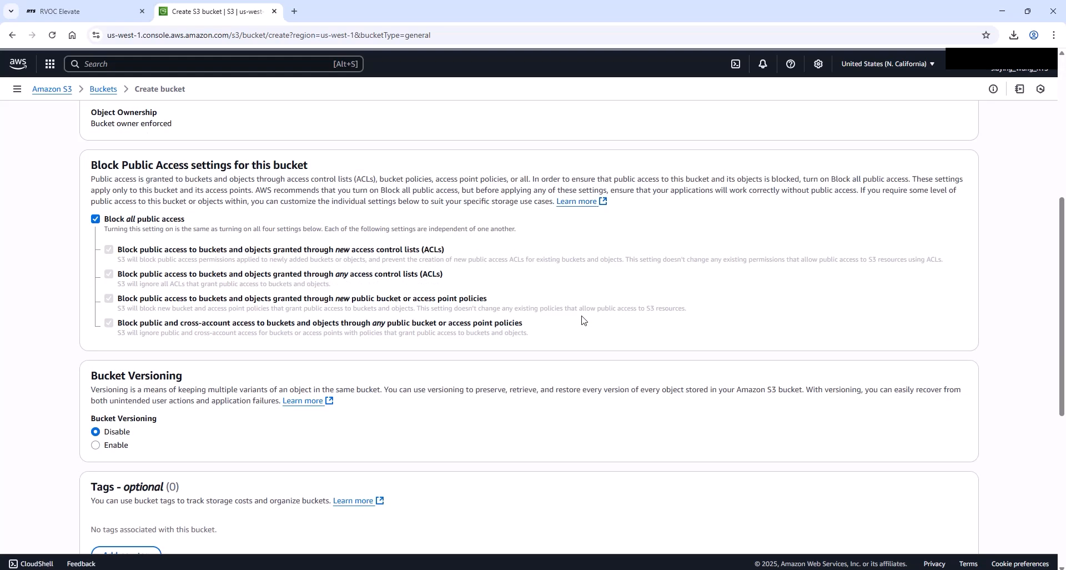
scroll(582, 320, "down", 6)
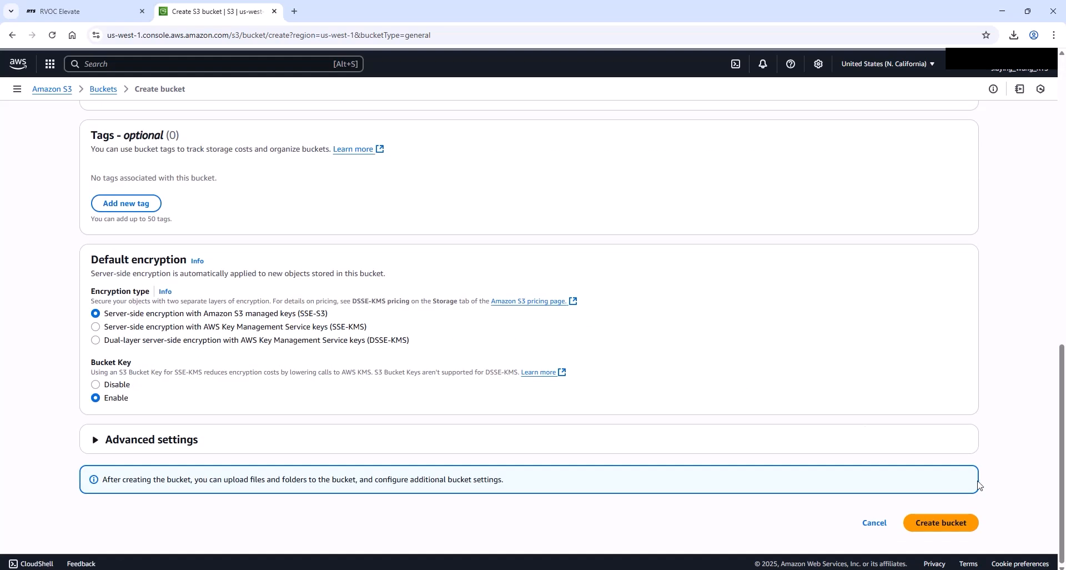
left_click(941, 522)
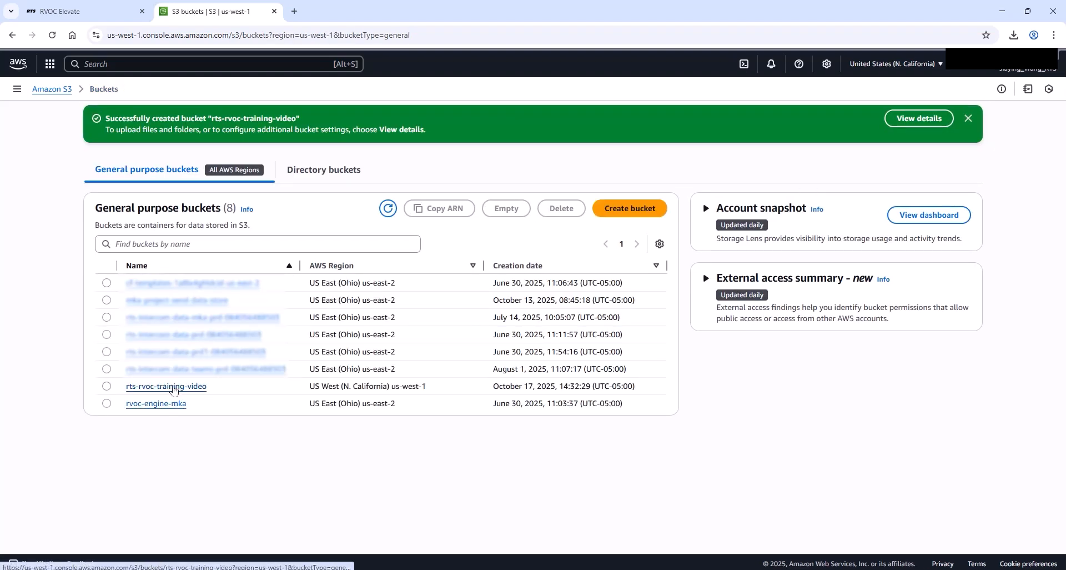
left_click(174, 389)
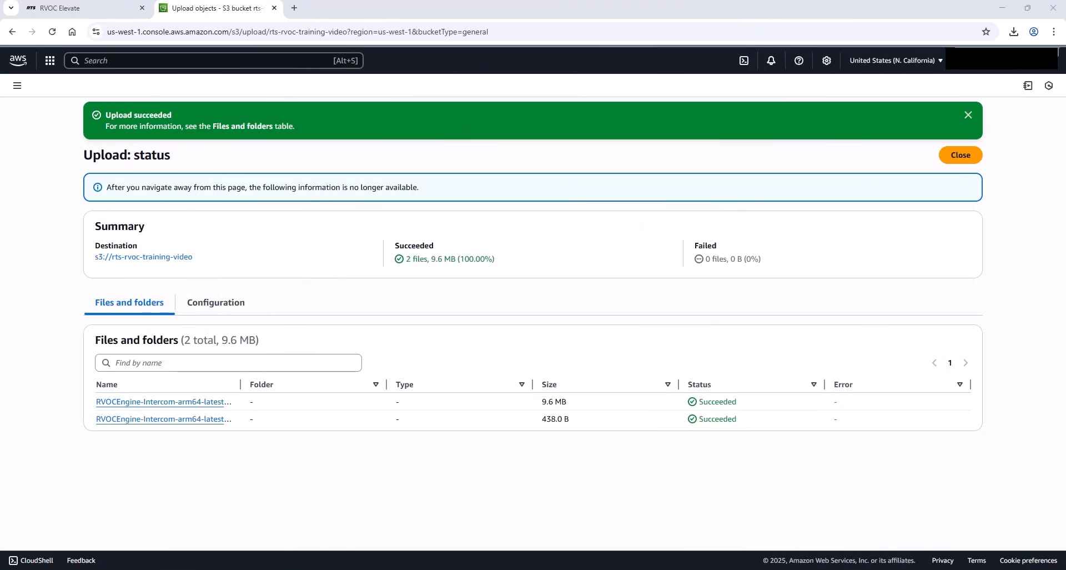
Step: Search for the CloudFormation service and open it
left_click(200, 61)
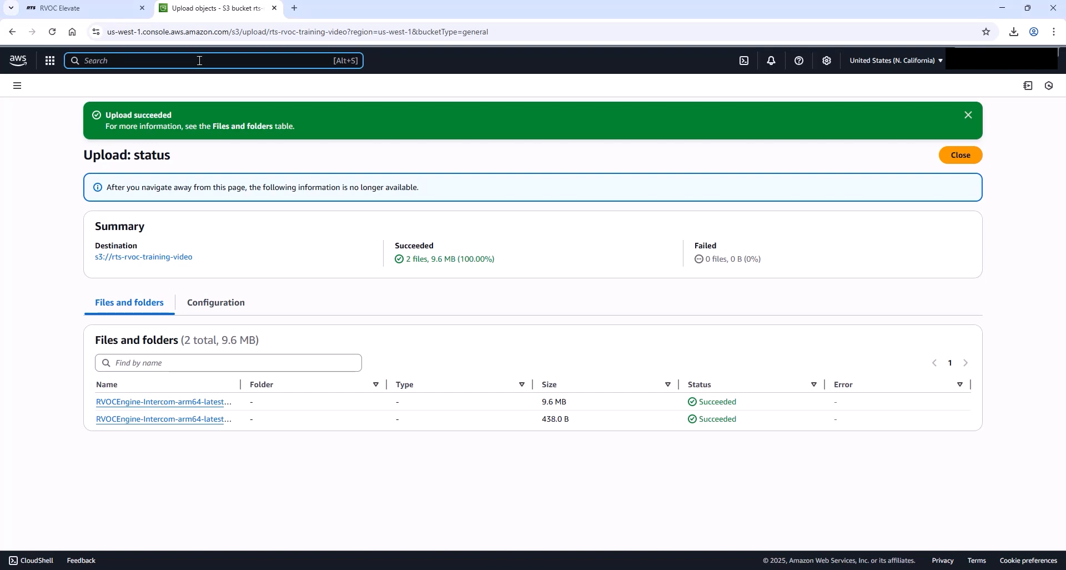
type("cloudfor")
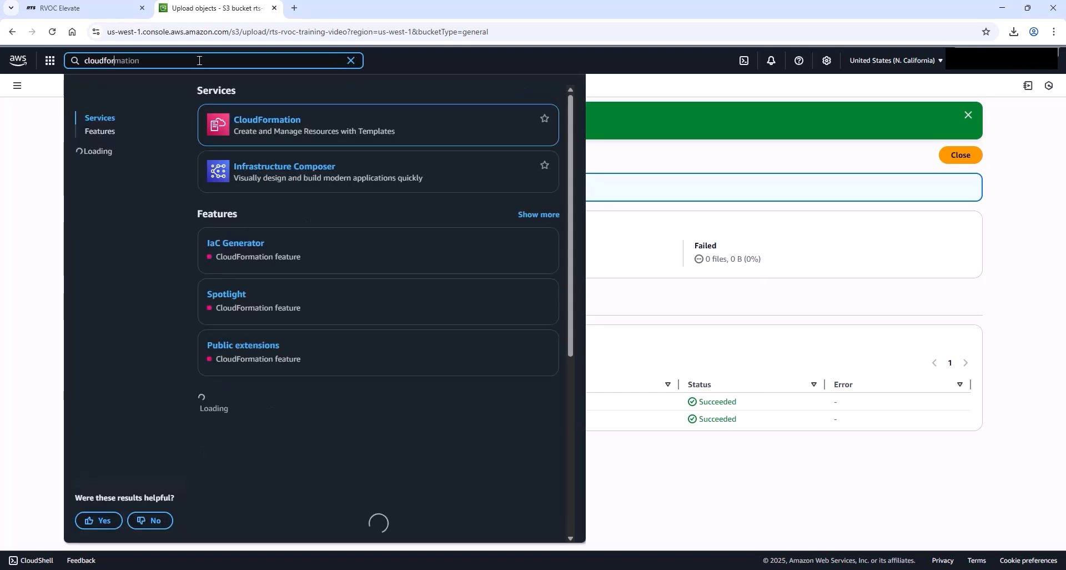
left_click(243, 120)
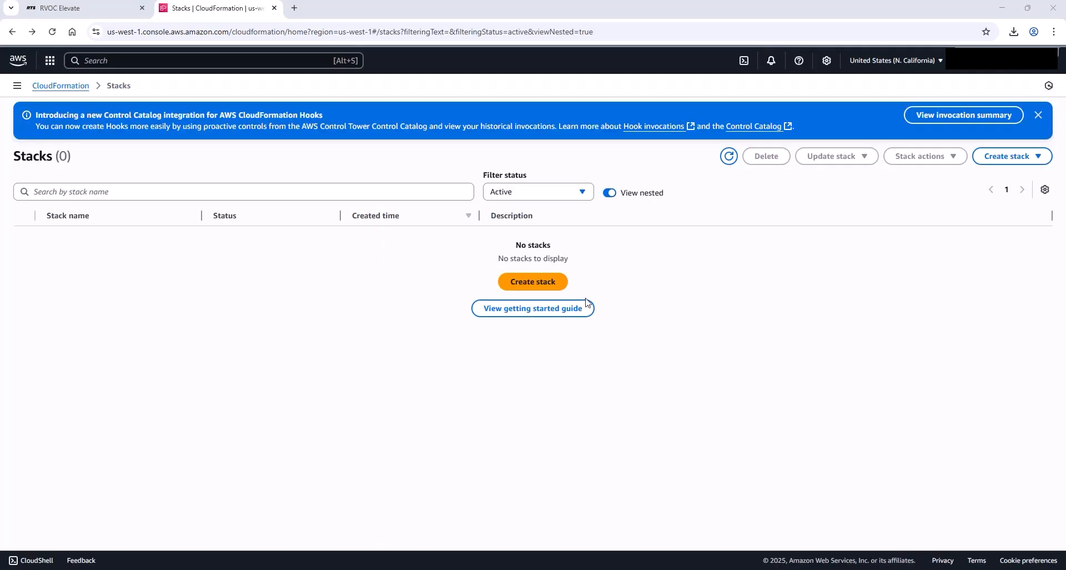
Step: Create a stack by uploading the intercom-core-single.template.json template file and continue to stack details
left_click(542, 285)
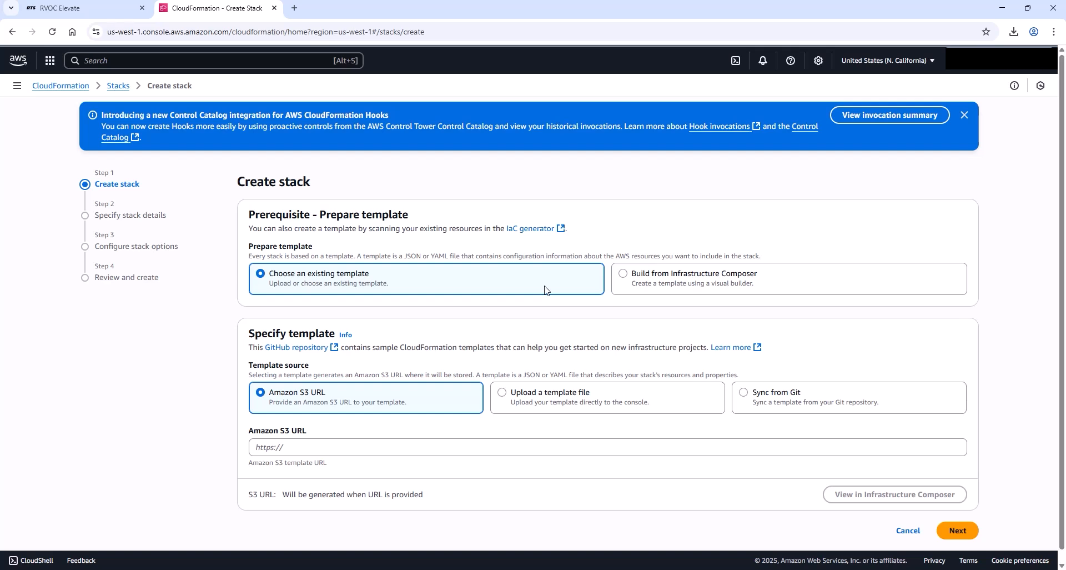
left_click(502, 393)
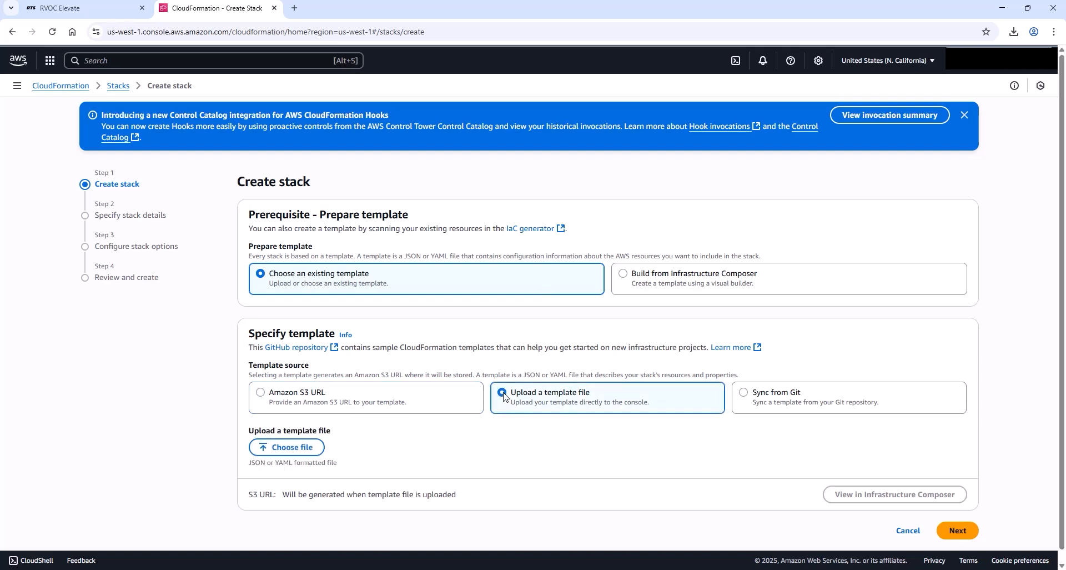
left_click(284, 447)
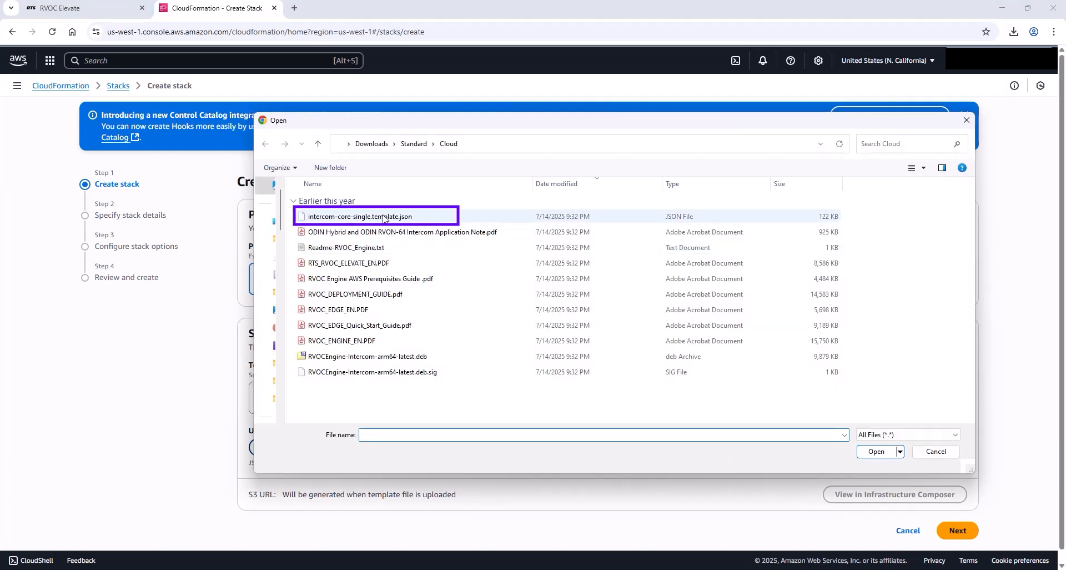
double_click(383, 217)
left_click(964, 529)
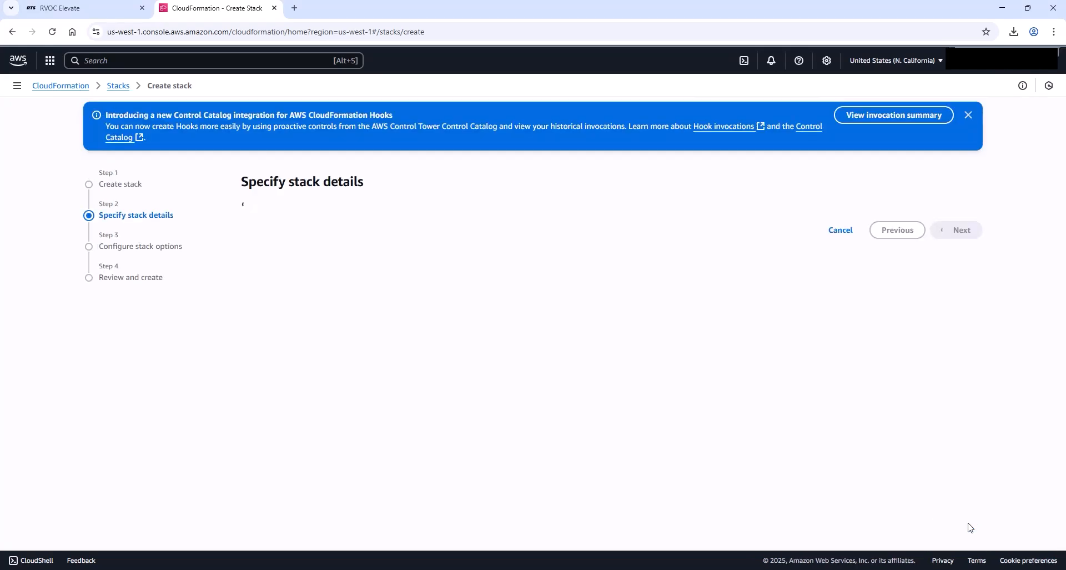
Step: Name the stack rvoc-training and set the Stage parameter to training
left_click(362, 249)
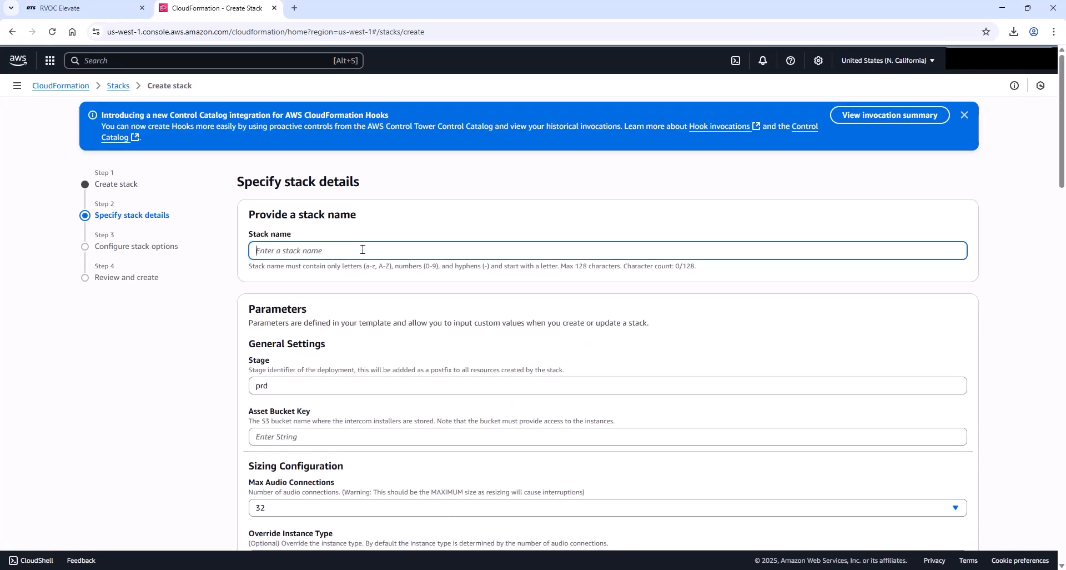
type("rvoc-training")
key("Tab")
scroll(216, 281, "down", 2)
type("training")
Step: Set the Asset Bucket Key to s3://rts-rvoc-training-video
left_click(270, 325)
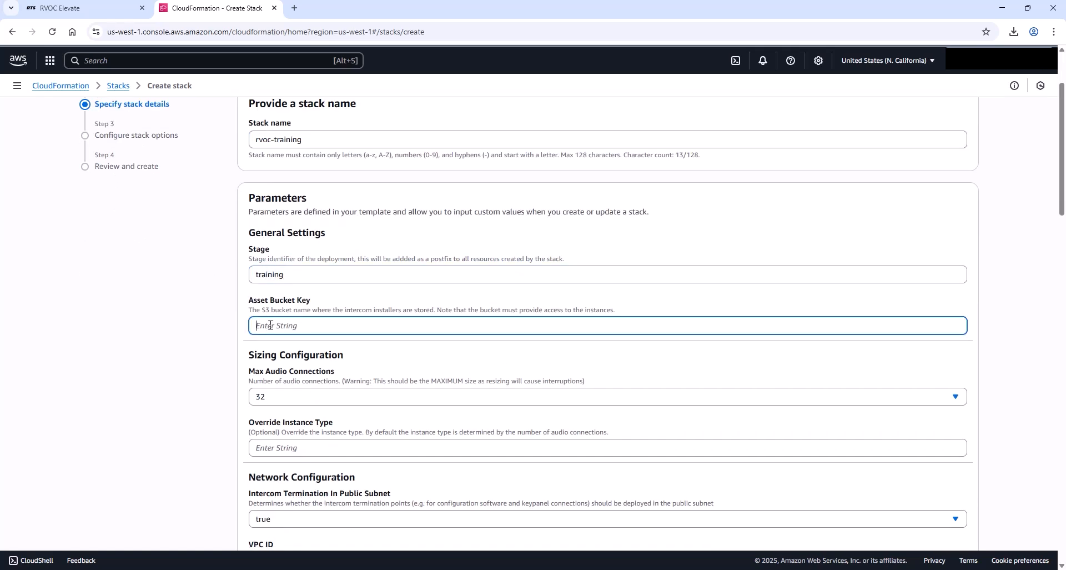
type("s3://rts-rvoc-training-video")
scroll(352, 376, "down", 2)
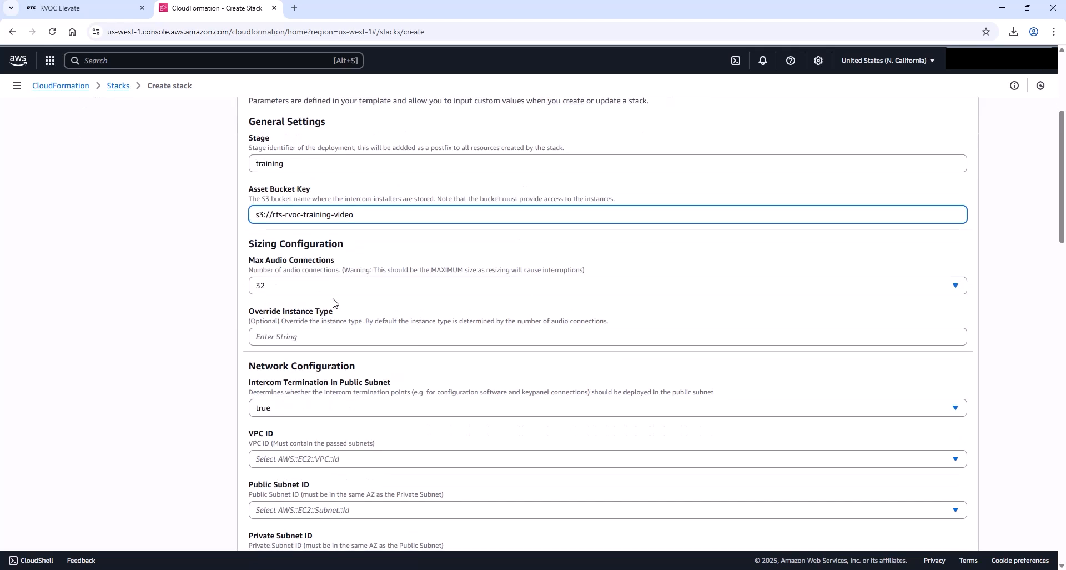
Step: Set the VPC ID to the project-vpc VPC (10.0.0.0/16) in the network configuration
left_click(329, 286)
left_click(317, 323)
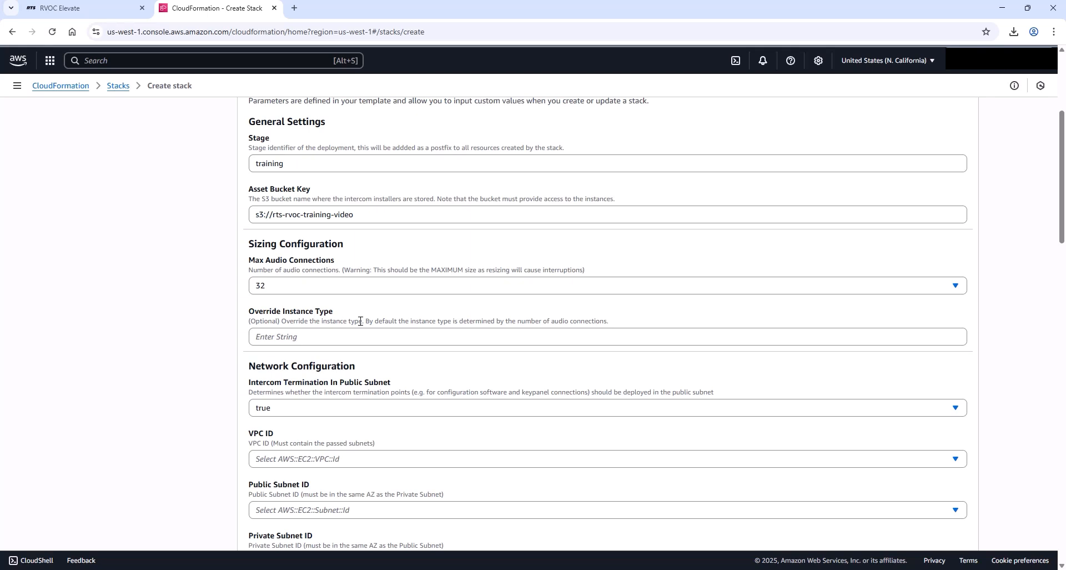
scroll(360, 321, "down", 1)
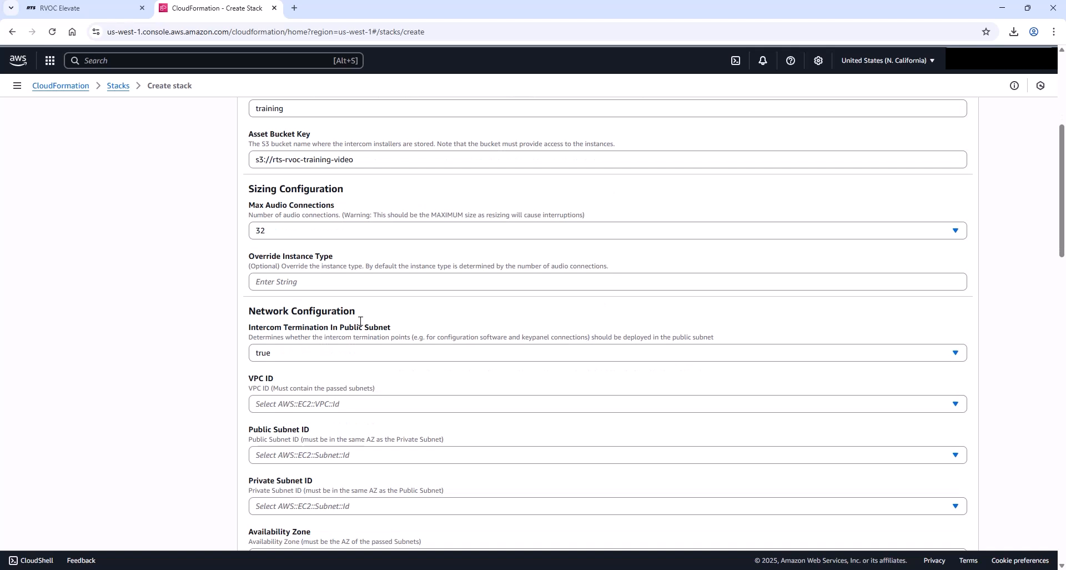
scroll(387, 333, "down", 1)
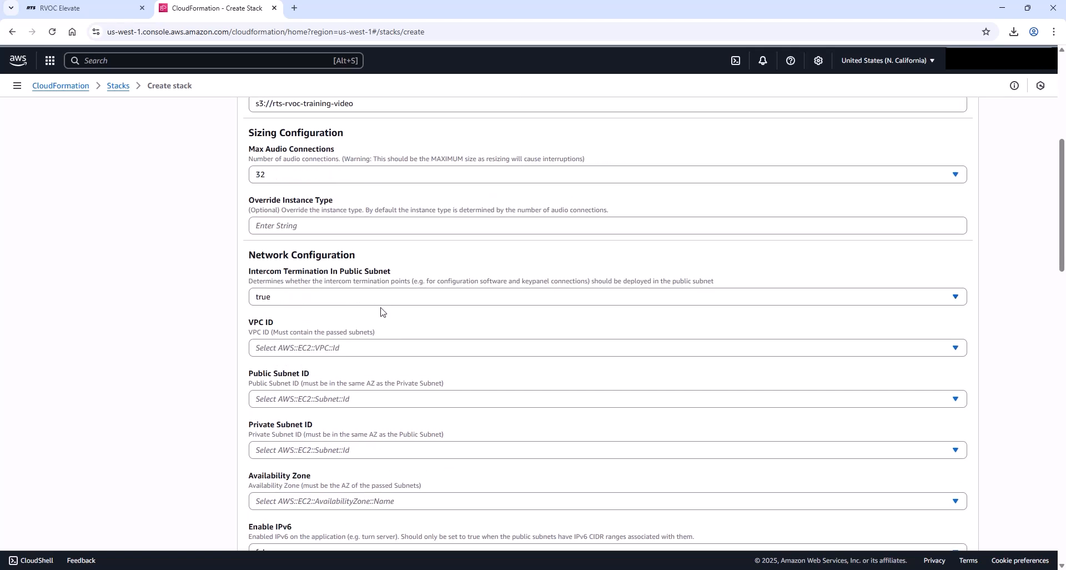
scroll(383, 316, "down", 1)
left_click(318, 294)
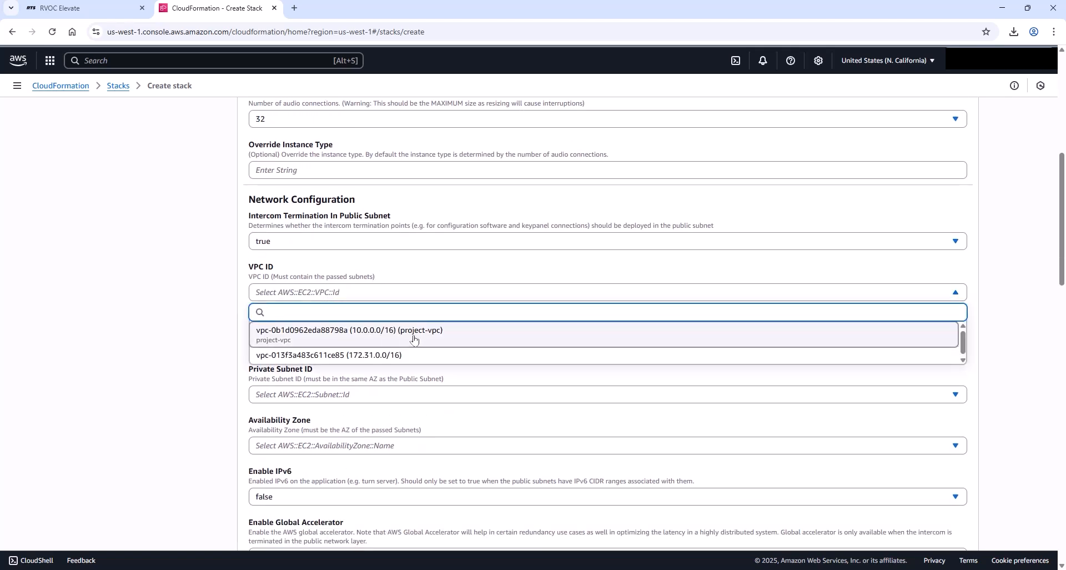
left_click(413, 335)
left_click(321, 300)
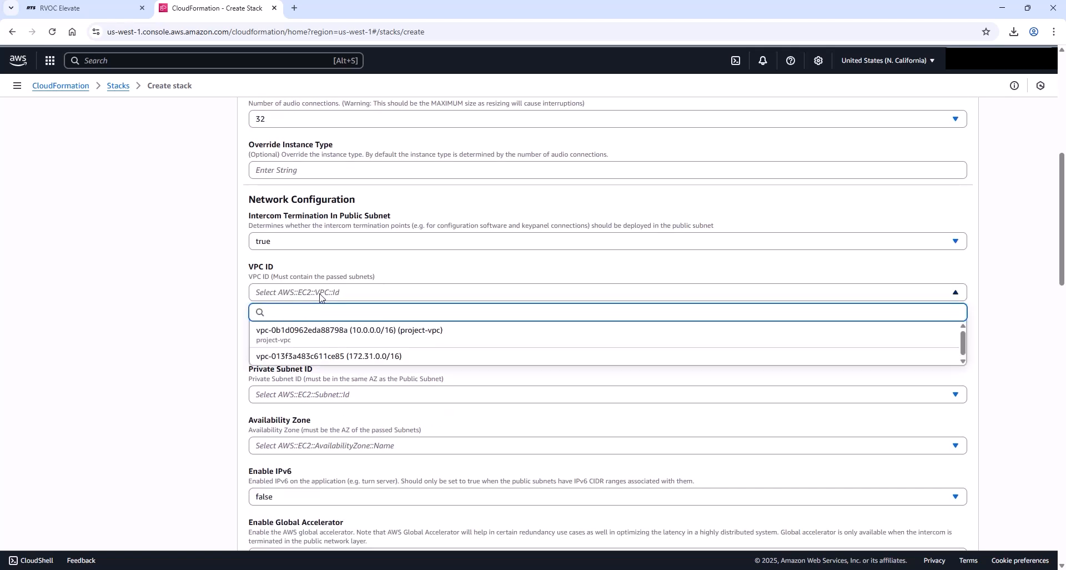
left_click(413, 337)
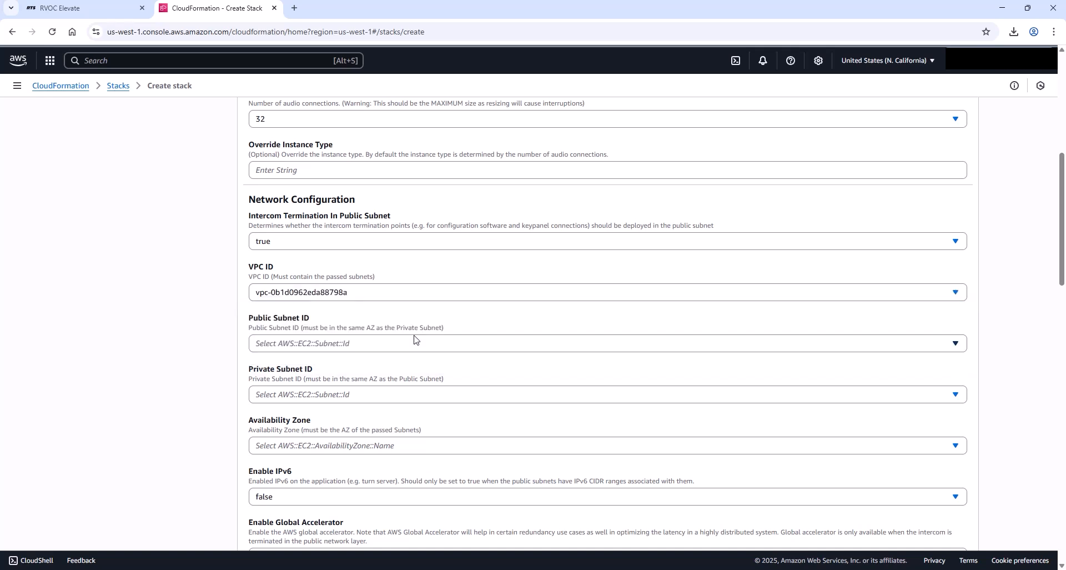
Step: Set the Public Subnet ID to project-subnet-public1-us-west-1a and the Private Subnet ID to project-subnet-private1-us-west-1a
scroll(395, 350, "down", 1)
left_click(367, 292)
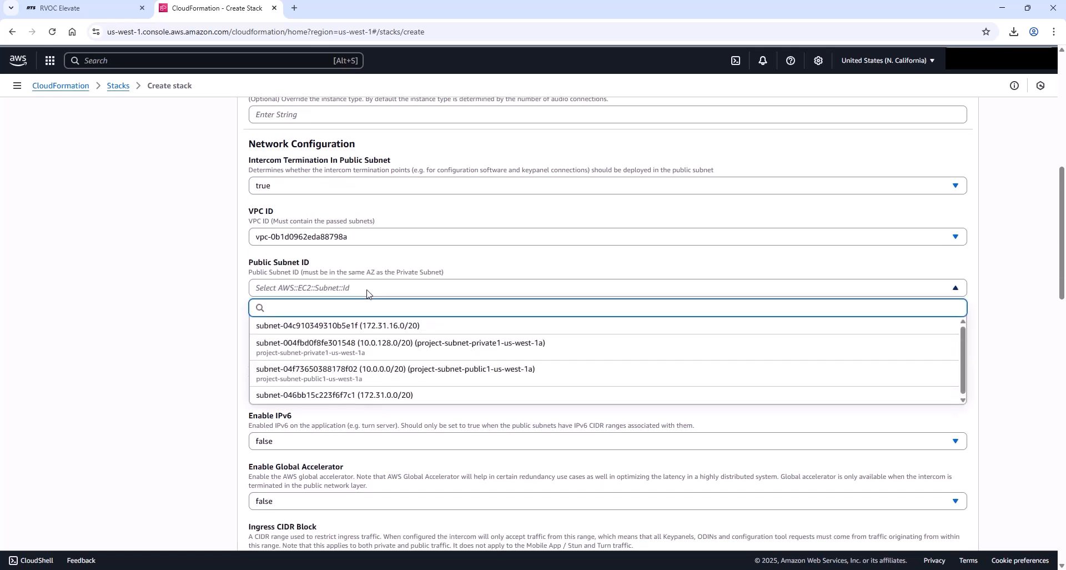
left_click(509, 371)
left_click(401, 340)
left_click(481, 398)
Step: Set the Availability Zone to us-west-1a and continue to the stack options
scroll(481, 397, "down", 1)
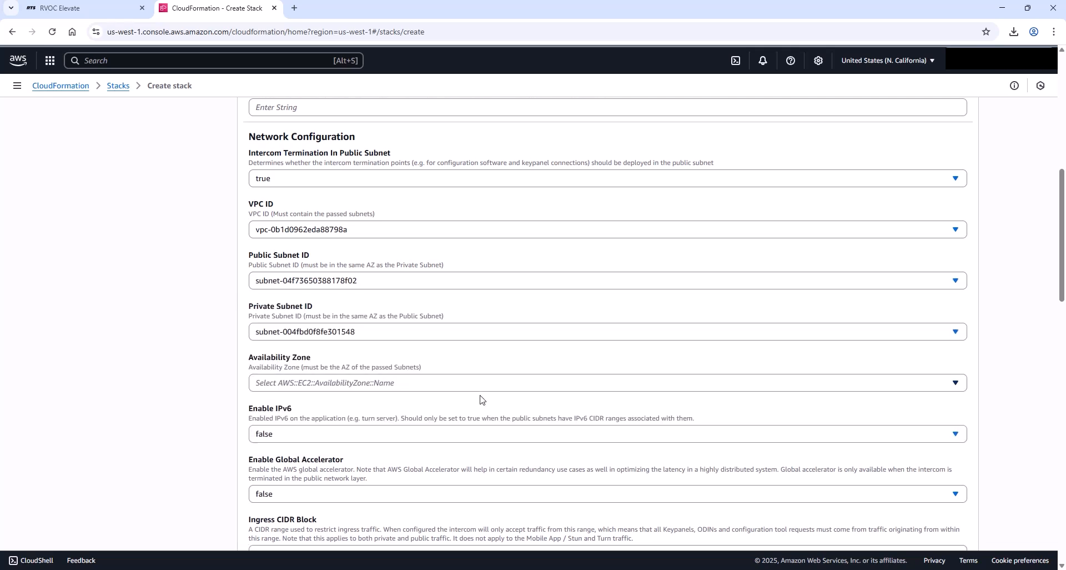
left_click(412, 336)
left_click(424, 371)
scroll(424, 369, "down", 3)
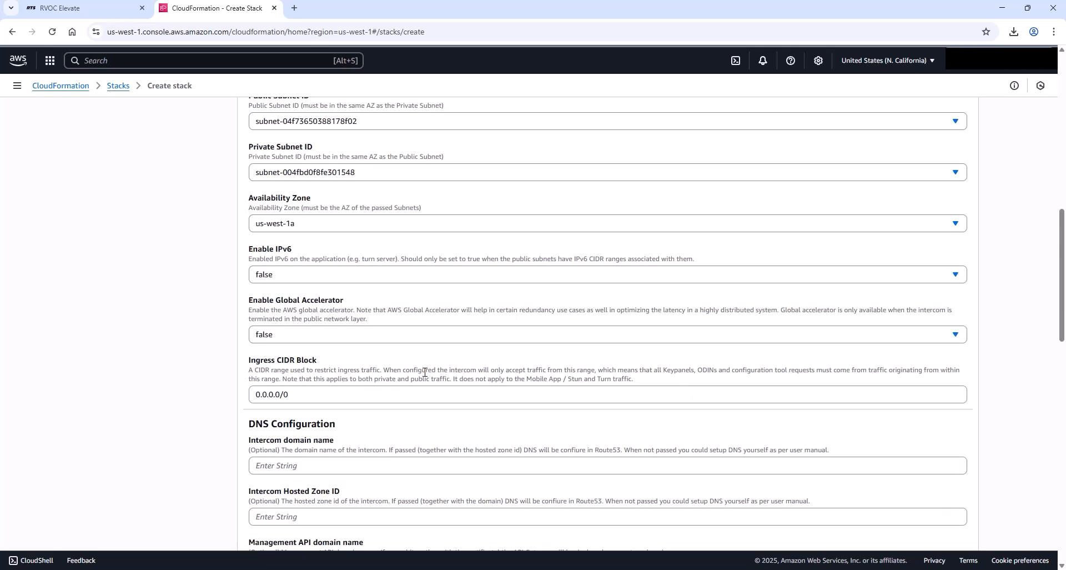
scroll(425, 377, "down", 1)
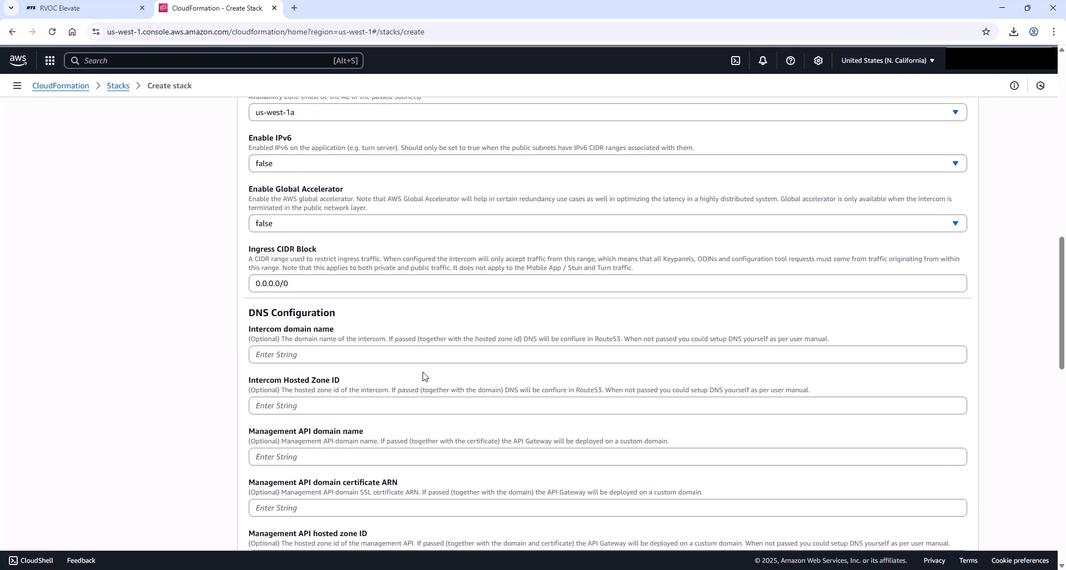
scroll(422, 376, "down", 1)
scroll(423, 376, "down", 3)
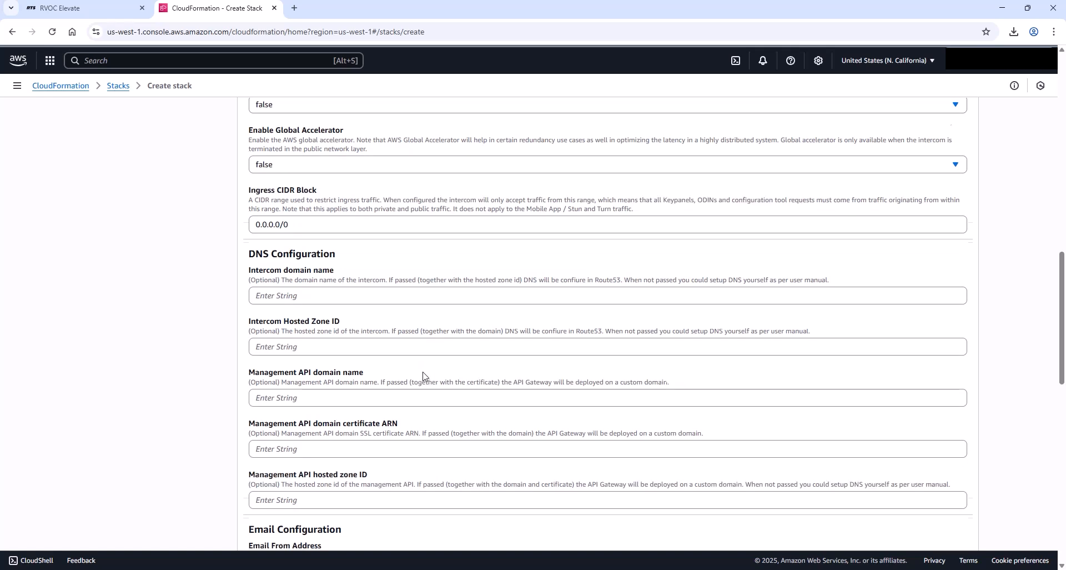
scroll(423, 376, "down", 10)
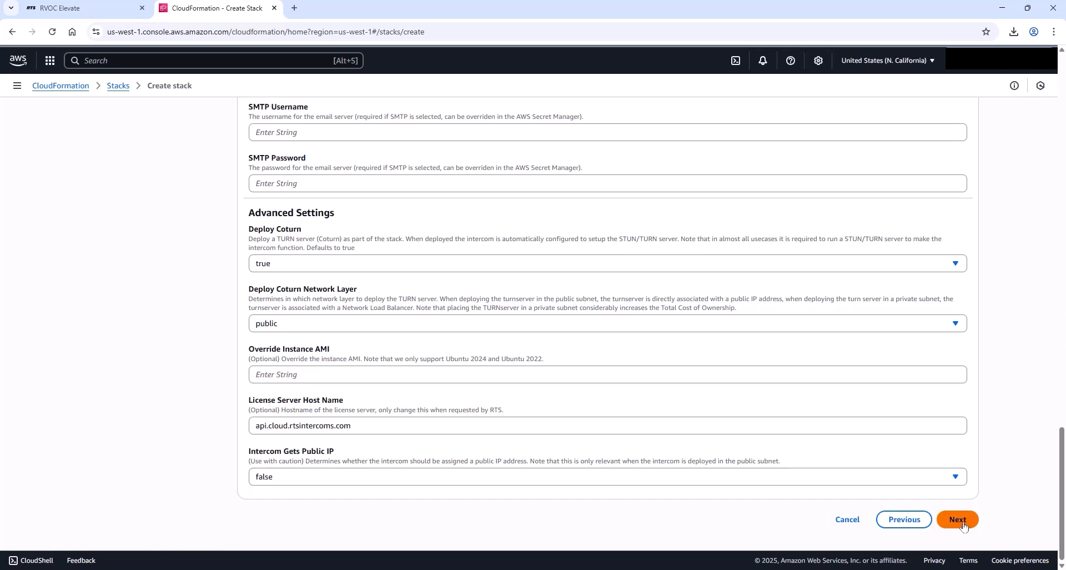
left_click(964, 526)
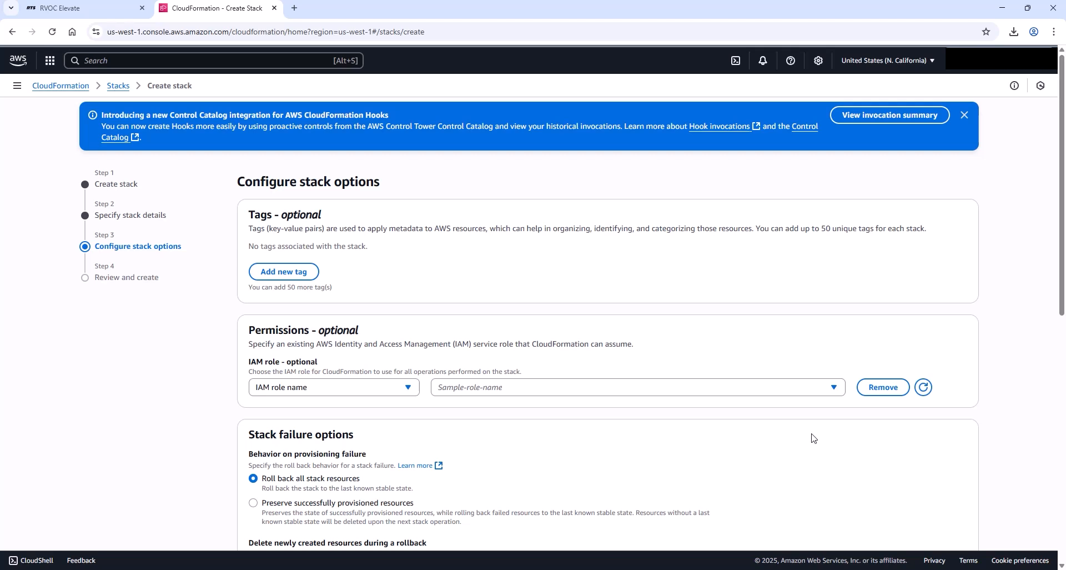
Step: Acknowledge that CloudFormation might create IAM resources with custom names and continue to review
scroll(812, 439, "down", 1)
scroll(812, 439, "down", 8)
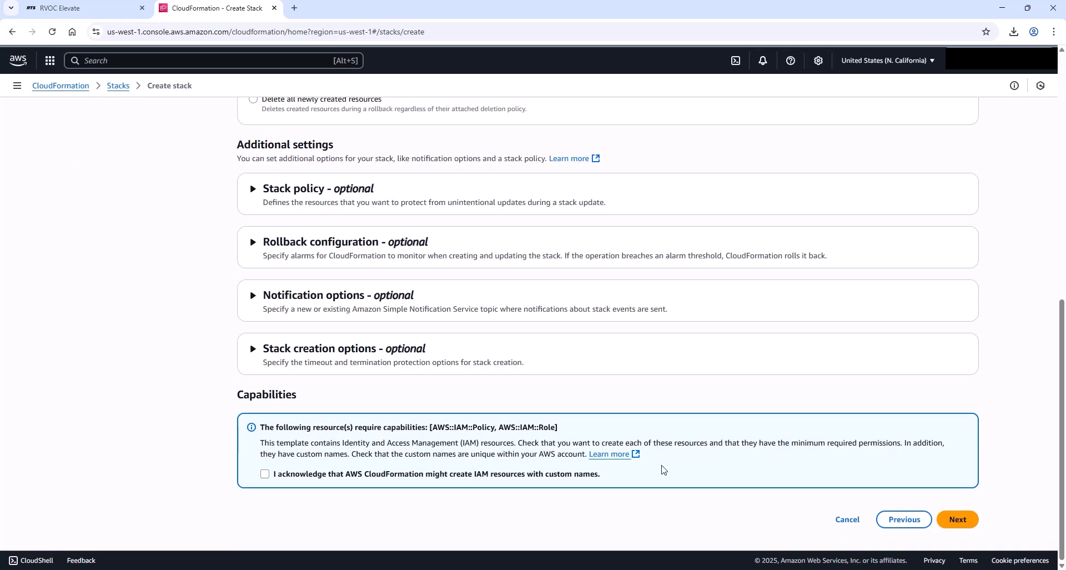
left_click(266, 475)
left_click(965, 523)
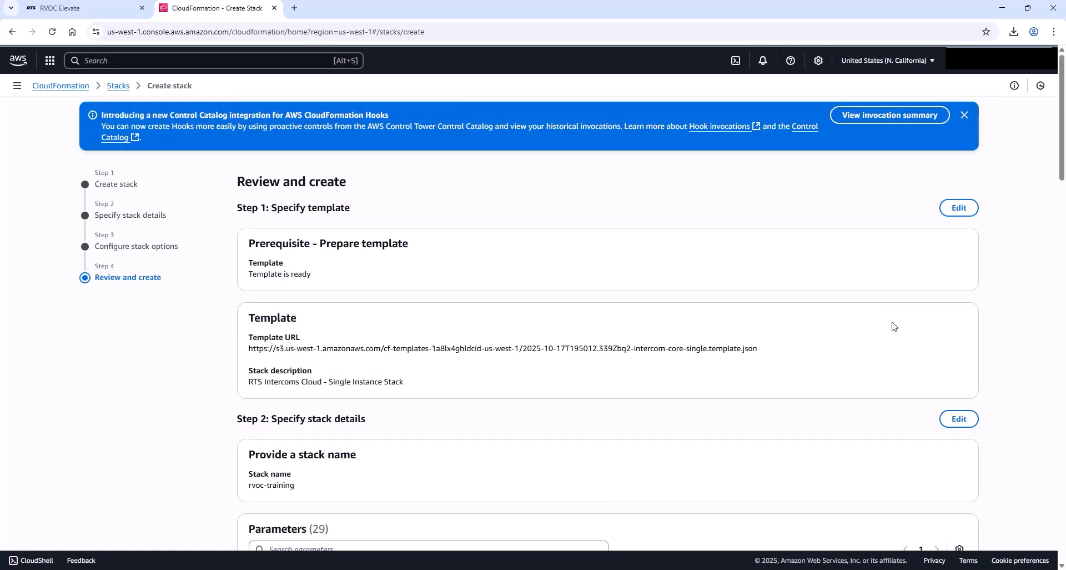
Step: Review the stack settings and submit the stack for creation
scroll(892, 327, "down", 15)
scroll(895, 342, "down", 10)
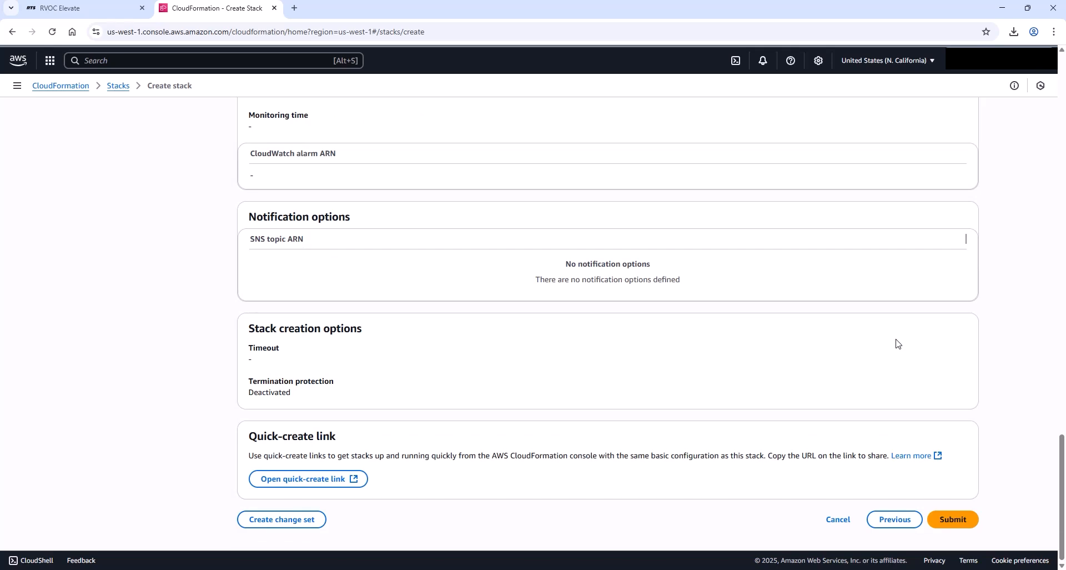
left_click(968, 520)
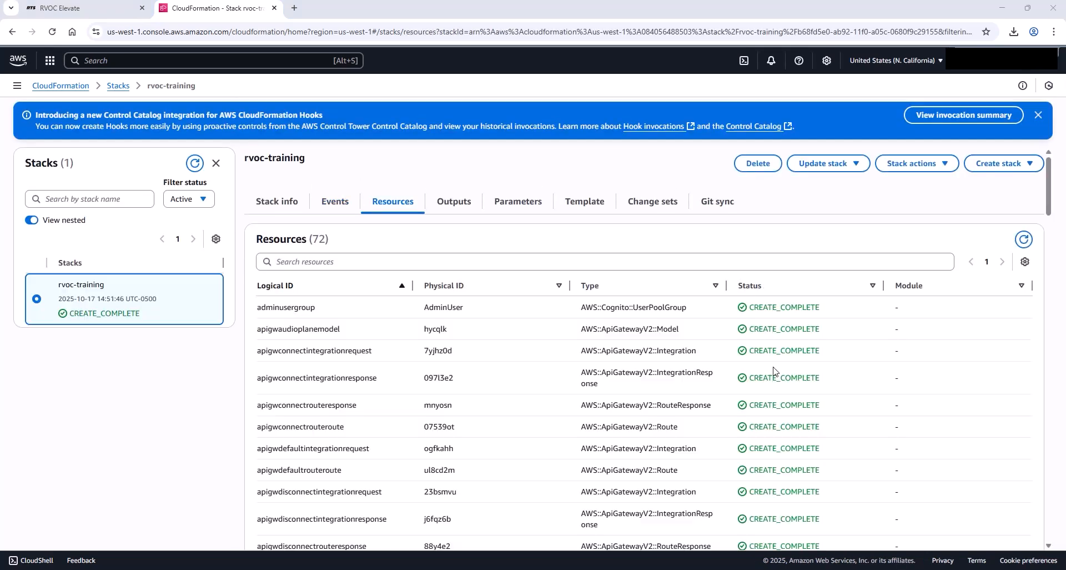
Step: Open the RTSManagementAPI URL from the stack outputs in a new tab and switch to it
left_click(456, 205)
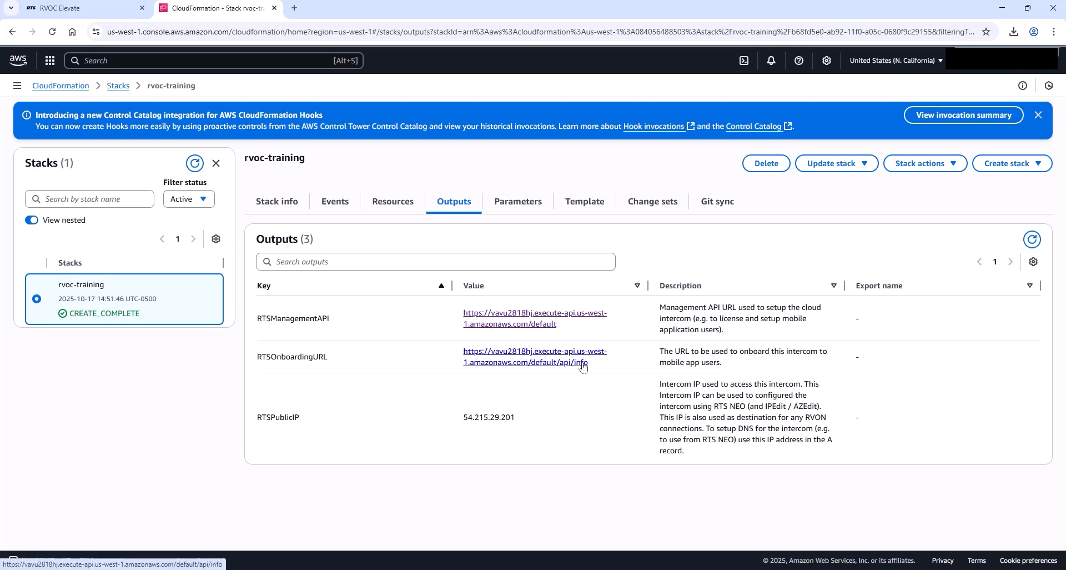
right_click(543, 319)
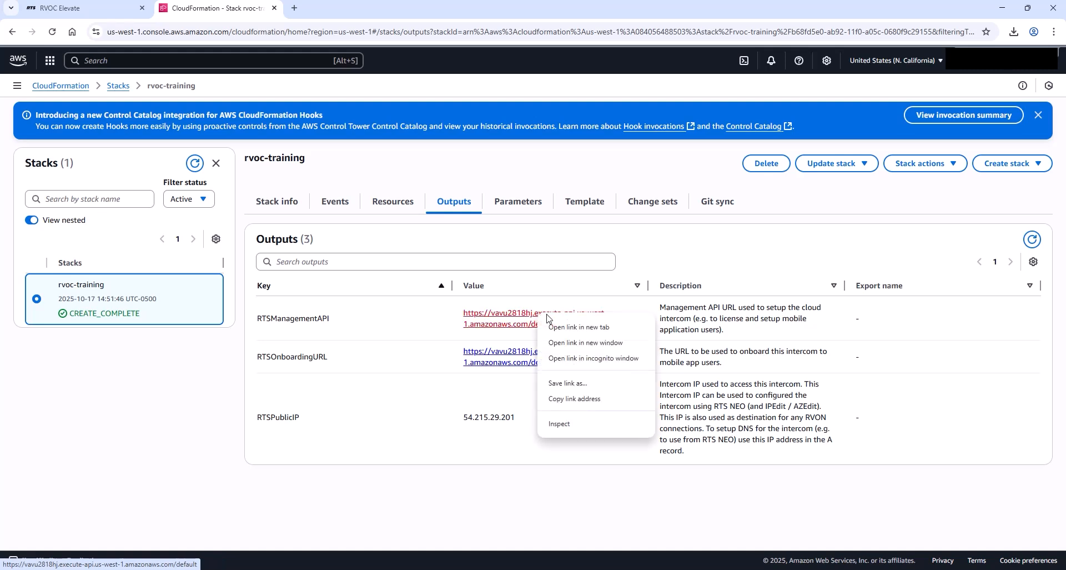
left_click(593, 332)
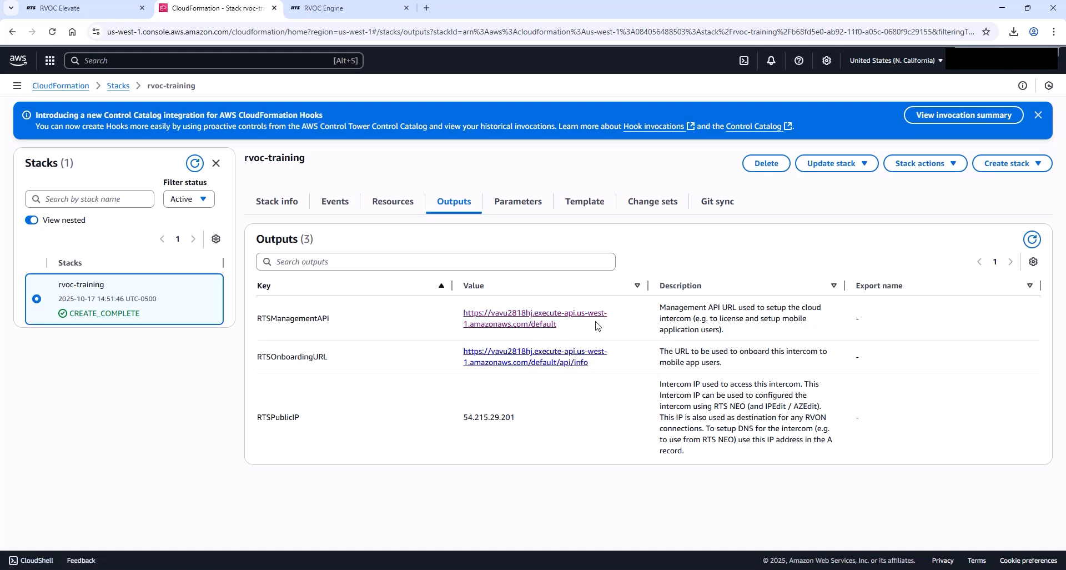
left_click(333, 8)
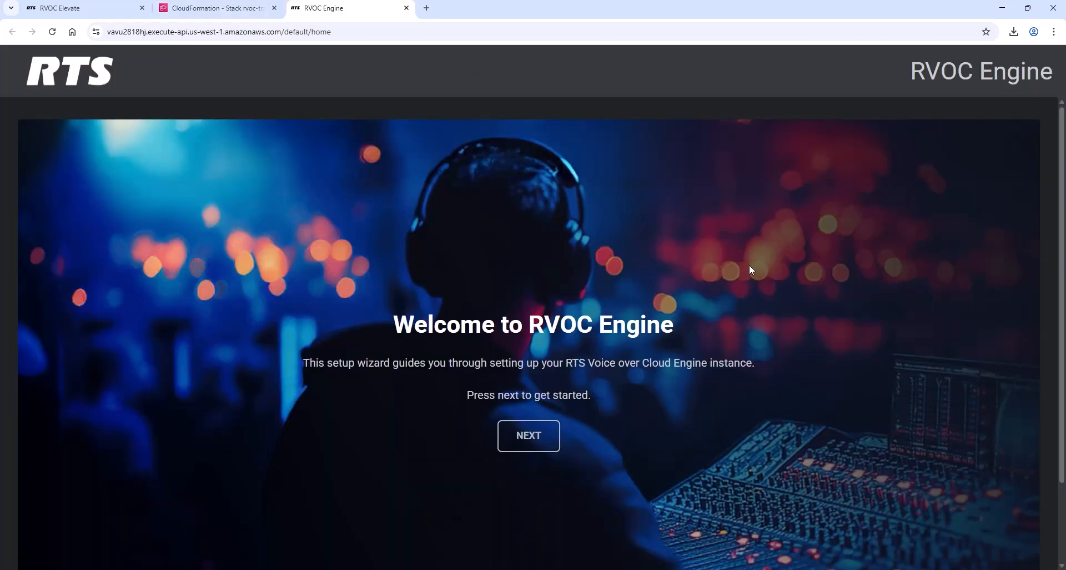
Step: Start the setup wizard and create the administrative user RTS Intercoms with an e-mail address and a confirmed password
left_click(530, 436)
scroll(522, 344, "down", 1)
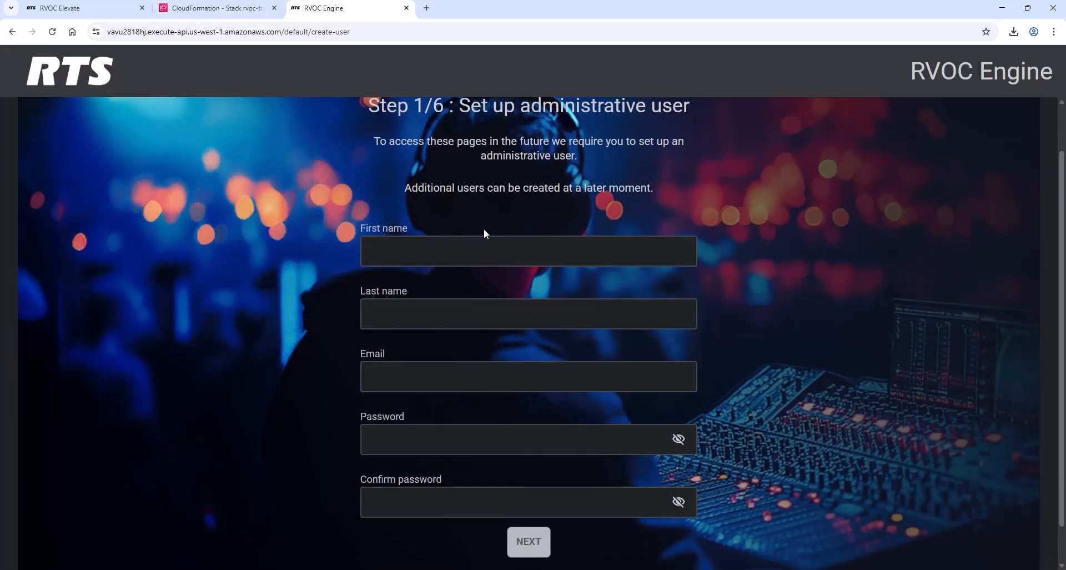
left_click(488, 255)
type("RTS")
key("Tab")
type("Intercoms")
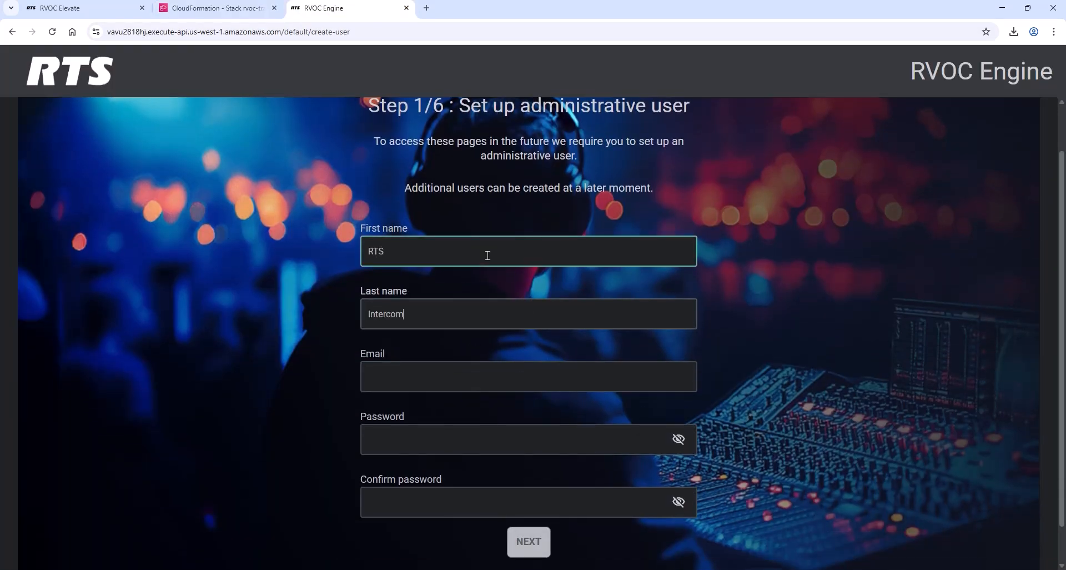
key("Tab")
key("Tab")
type("••••••••••••••")
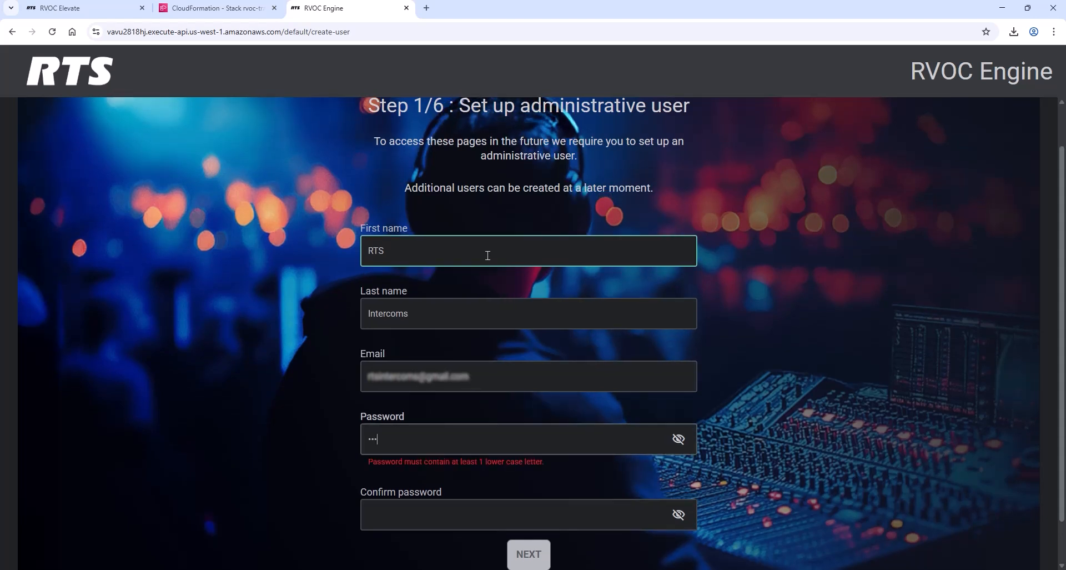
key("Tab")
type("••••••••••••••")
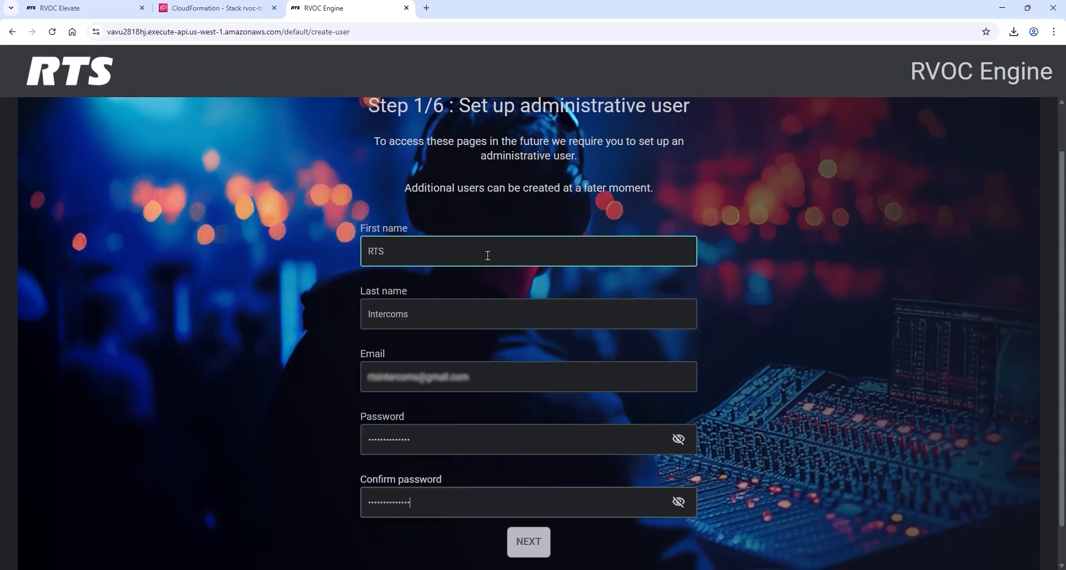
left_click(529, 544)
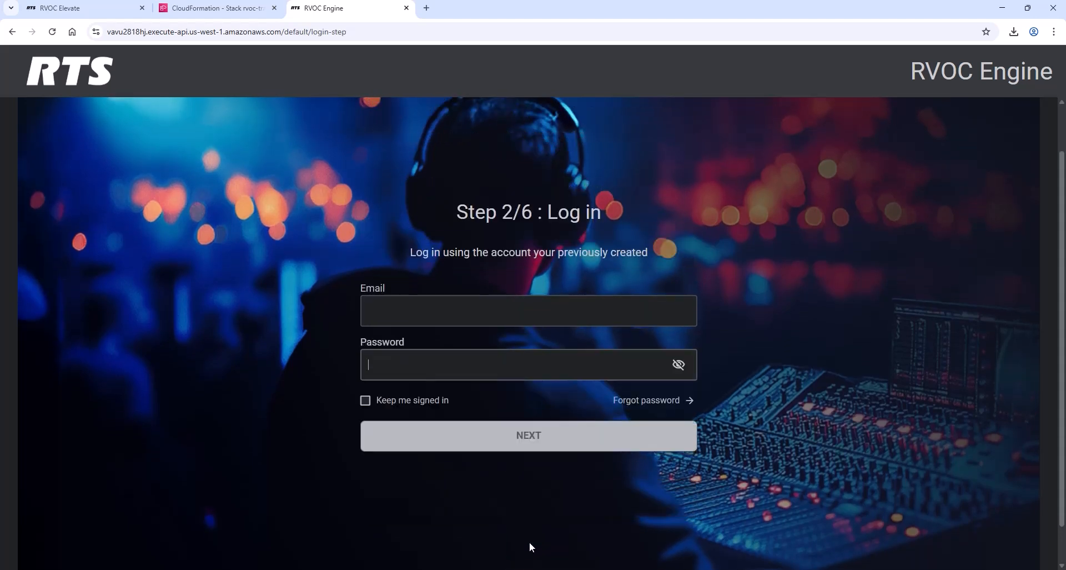
Step: Log in to the RVOC Engine with the administrator's e-mail address and password
left_click(519, 315)
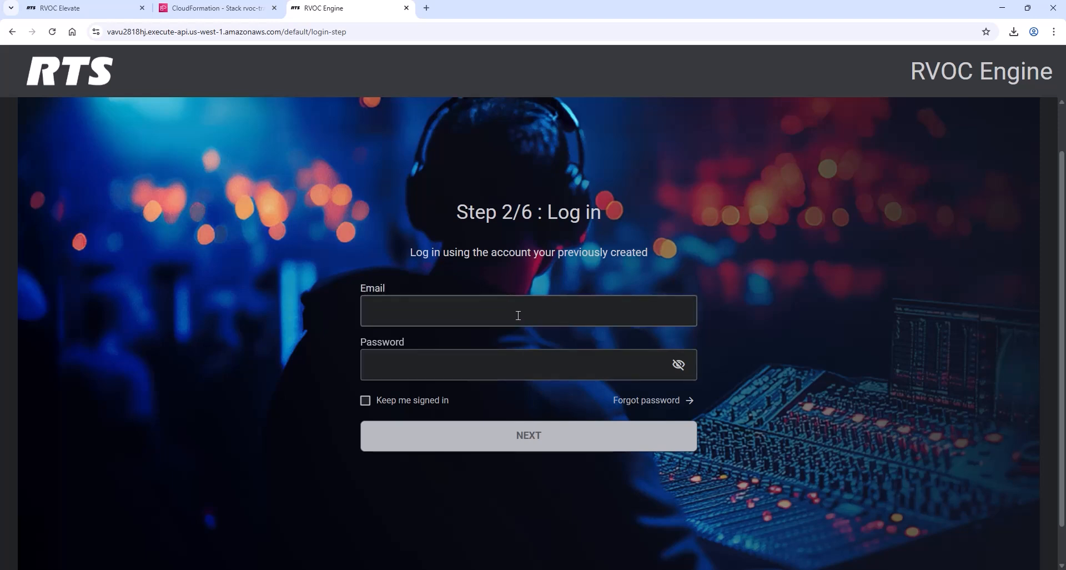
key("Tab")
type("••••••••••")
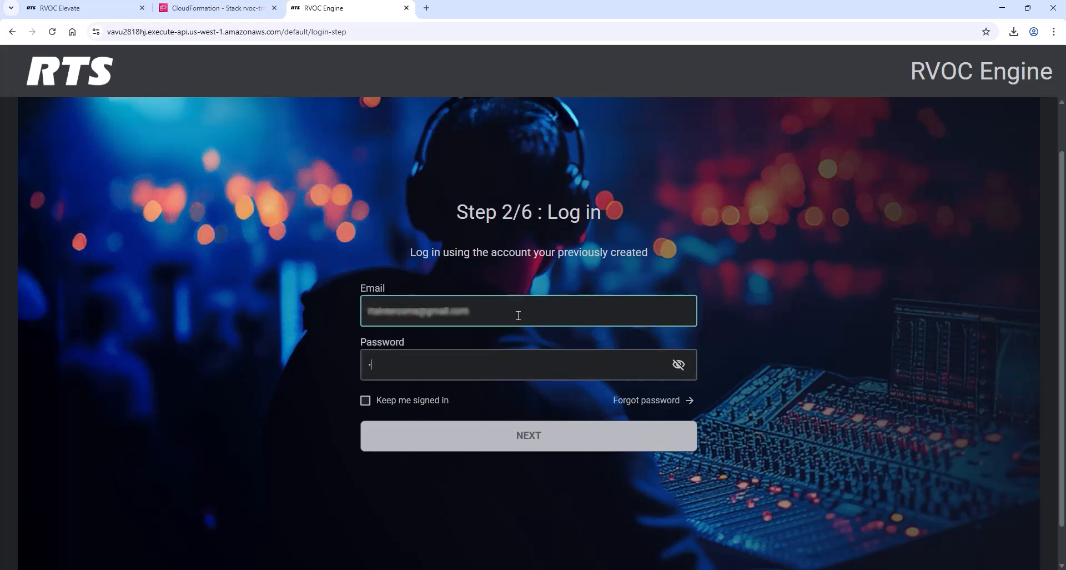
key("Return")
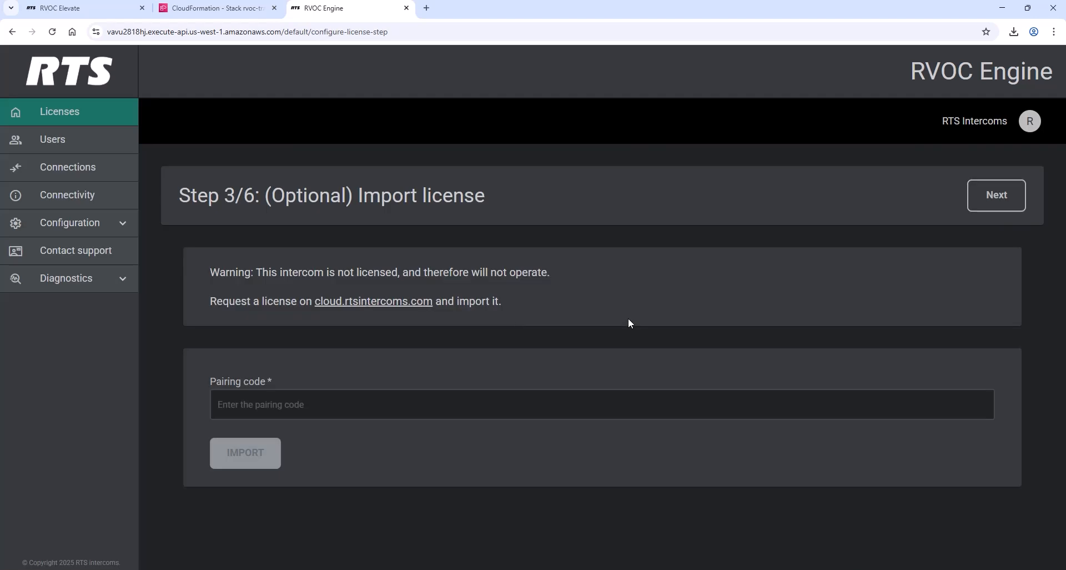